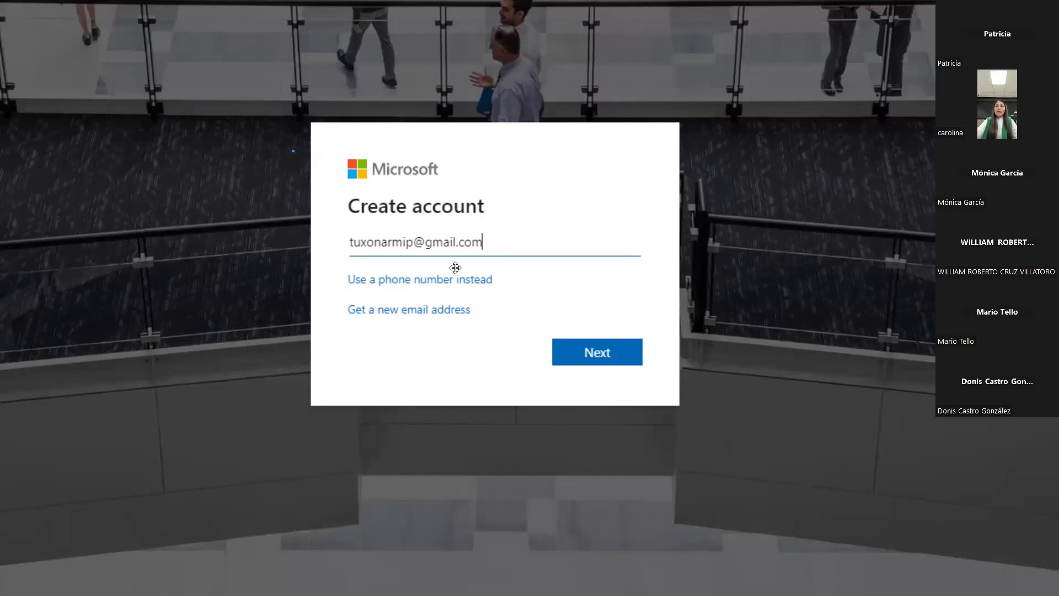
# Step: Leave the slideshow and restart it from slide 8, the Azure free account profile form
pyautogui.press('Escape')
pyautogui.click(65, 323)
pyautogui.click(77, 383)
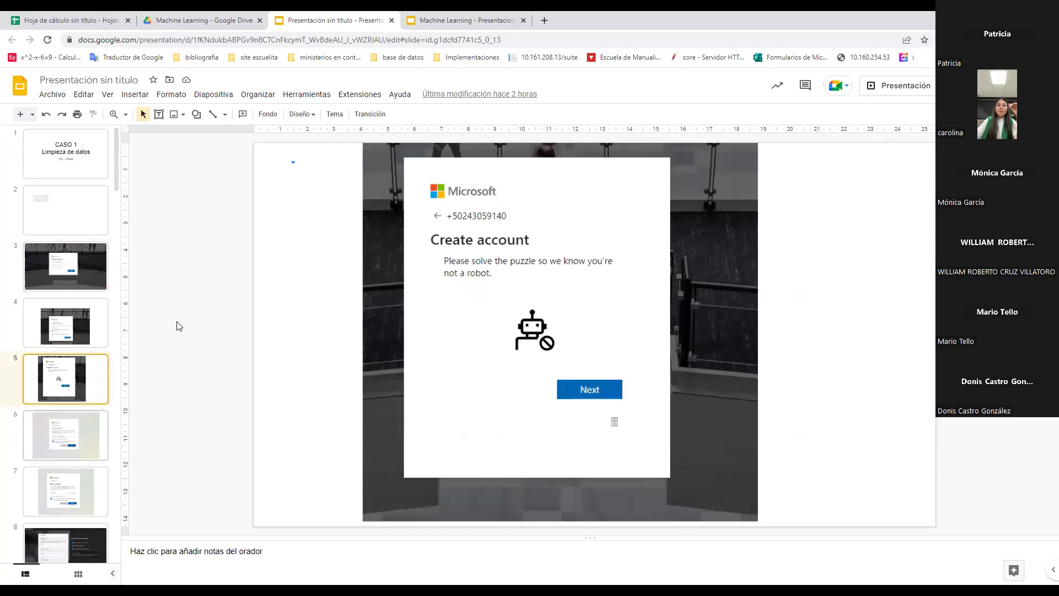
pyautogui.scroll(-3, 81, 503)
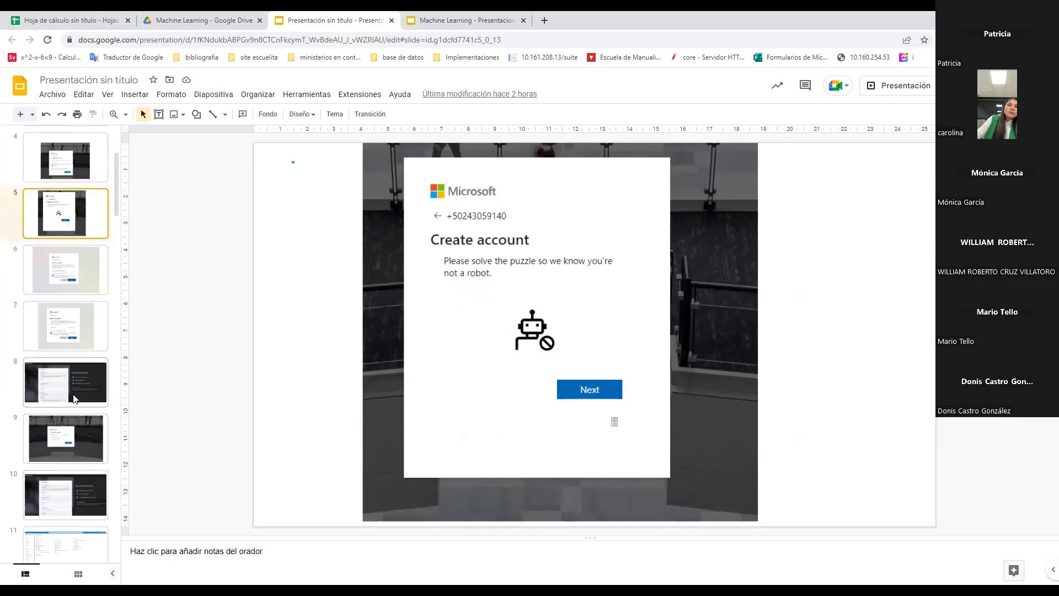
pyautogui.click(74, 398)
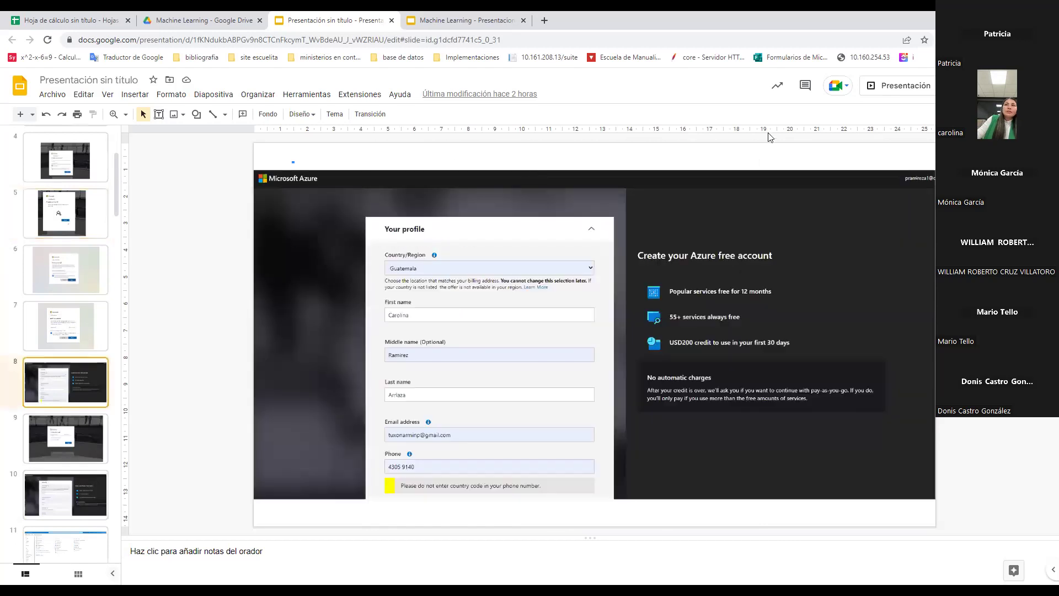
pyautogui.click(878, 94)
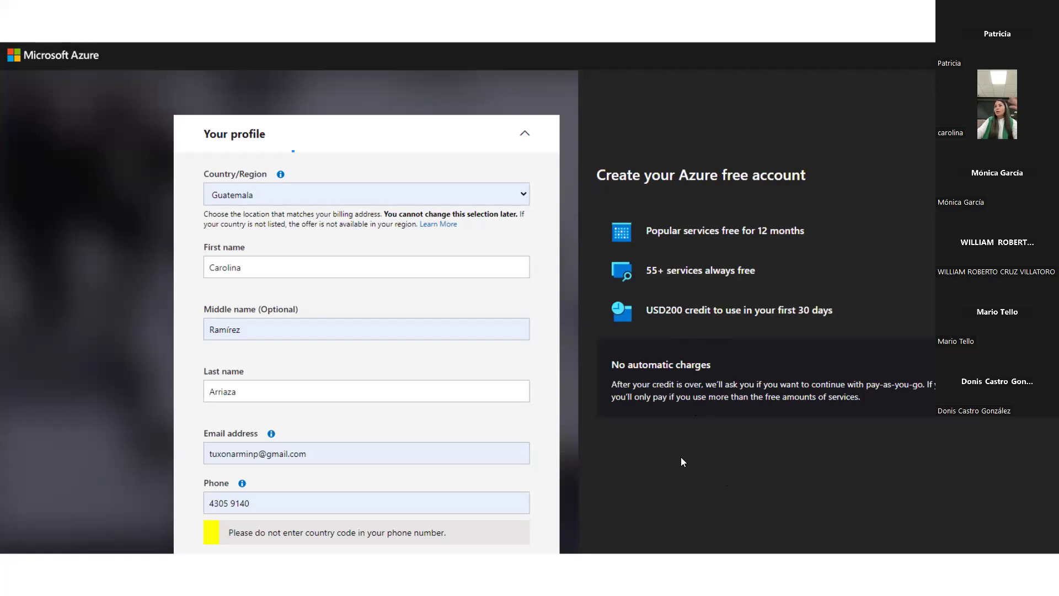
# Step: Advance through the slides on creating the Outlook account and the Azure AI + Machine Learning services
pyautogui.press('Right')
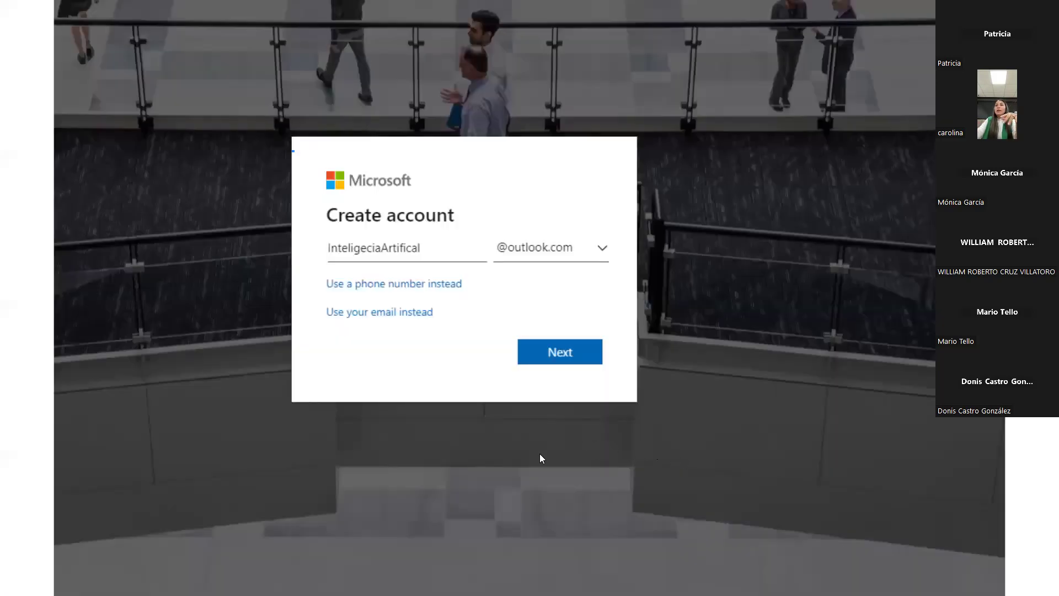
pyautogui.press('Right')
pyautogui.press('Right')
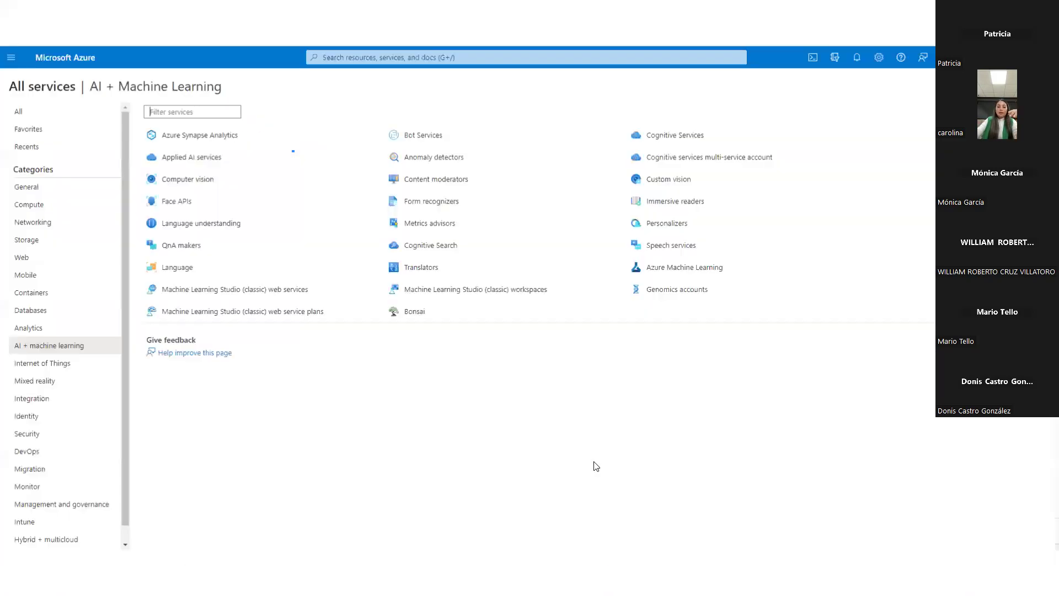
pyautogui.press('Right')
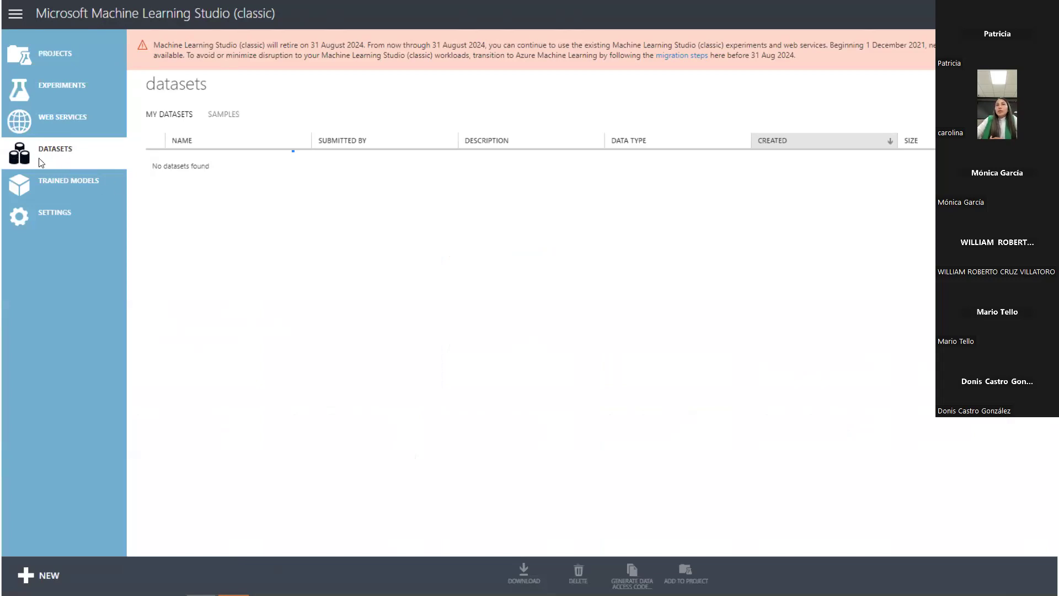
# Step: Advance through the Machine Learning Studio slides on datasets and on adding the three NBA datasets to the NBA project
pyautogui.click(94, 573)
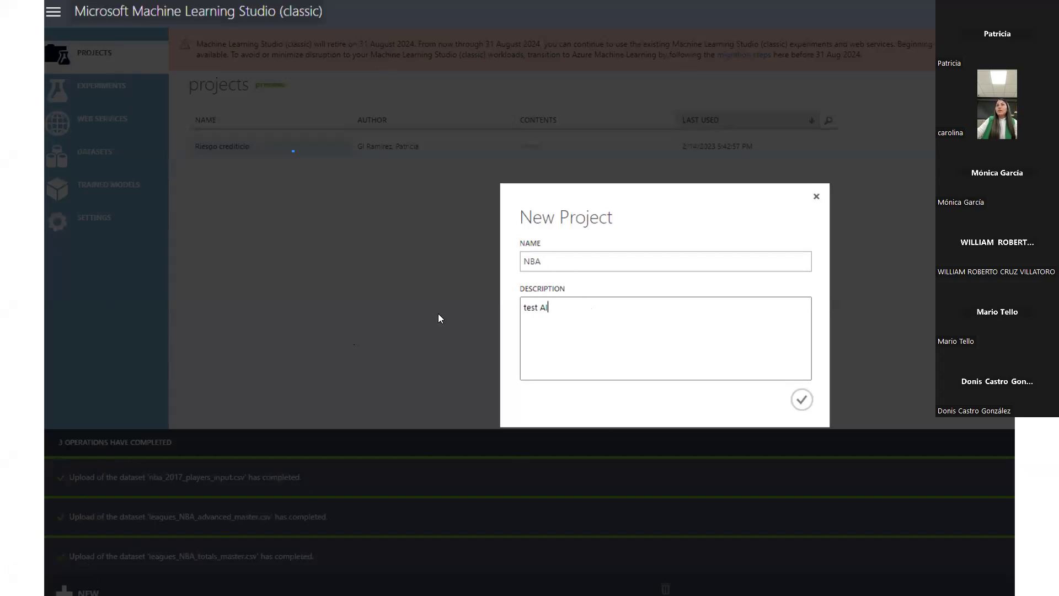
pyautogui.press('Right')
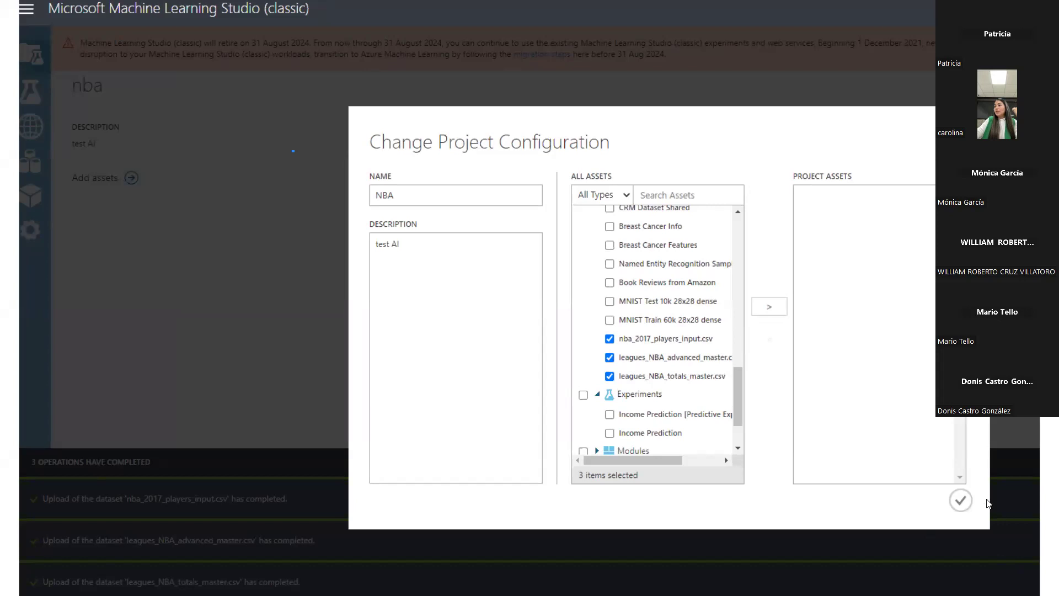
pyautogui.click(769, 306)
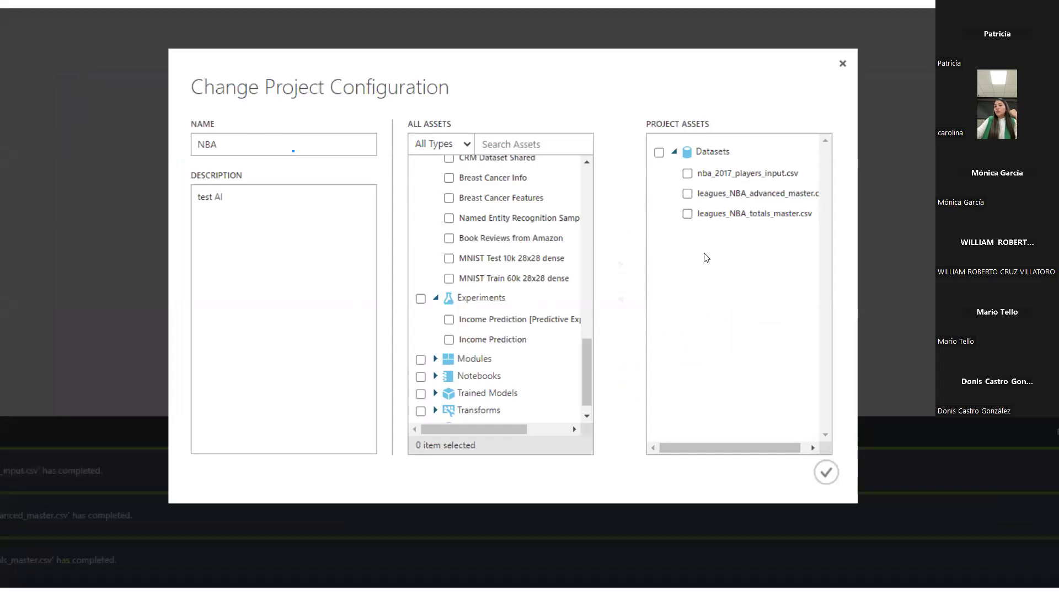
pyautogui.click(823, 474)
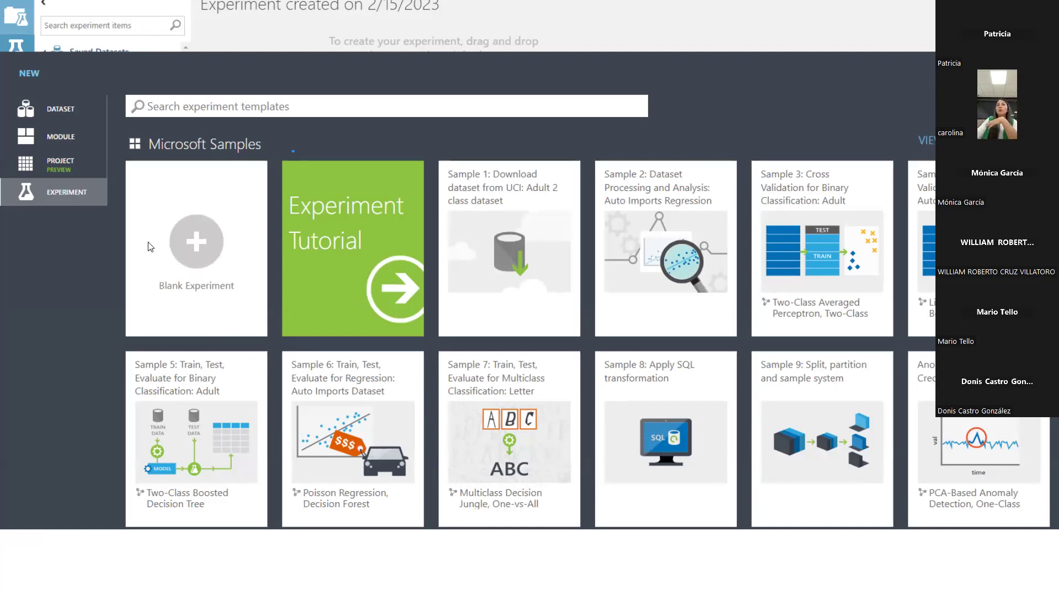
# Step: Advance through the slides on creating a blank experiment and selecting the Join Data key columns
pyautogui.click(254, 278)
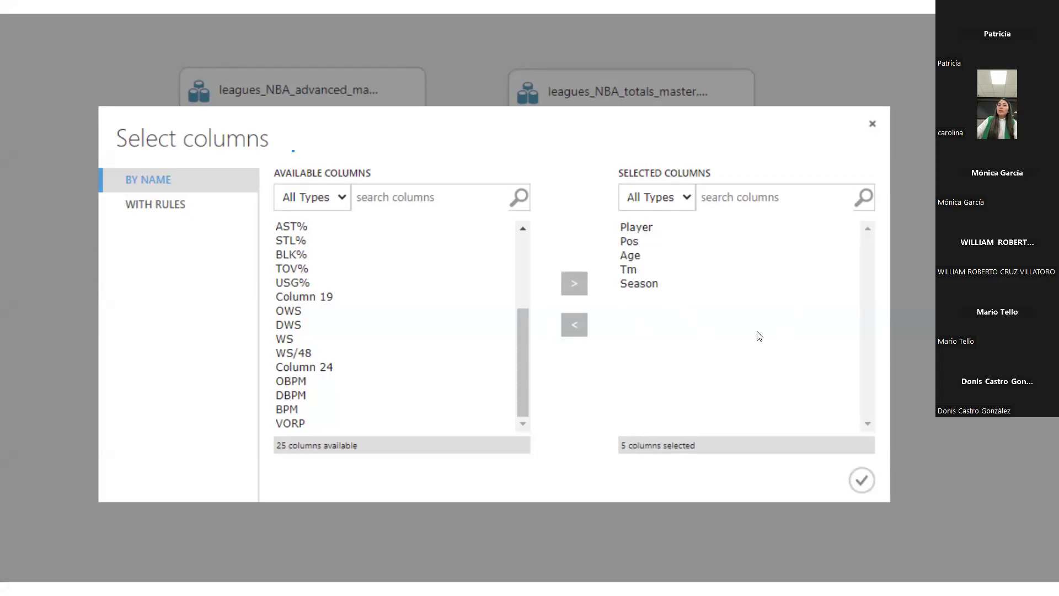
pyautogui.press('Return')
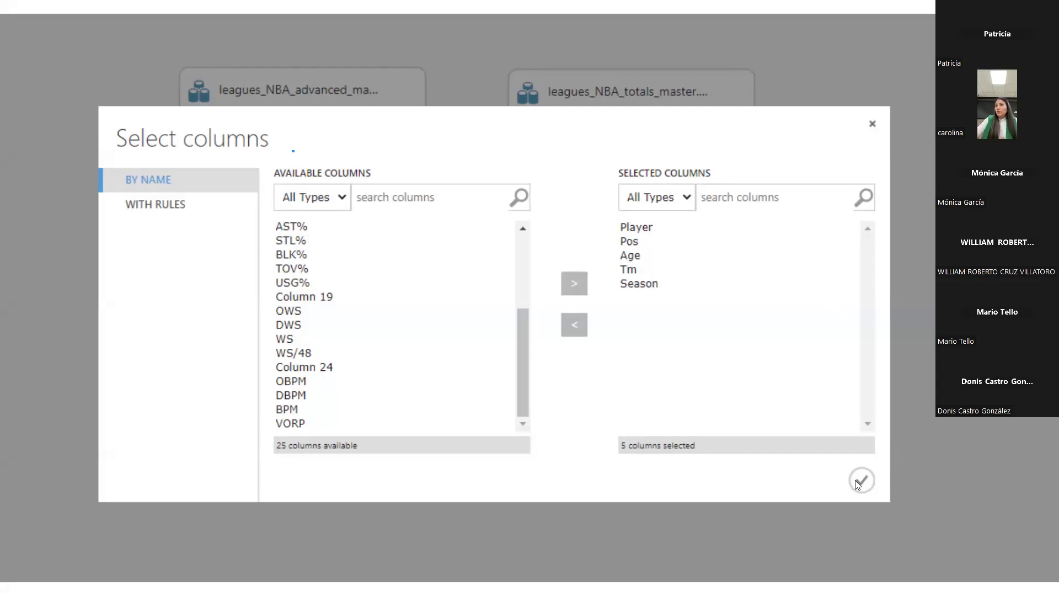
pyautogui.click(871, 122)
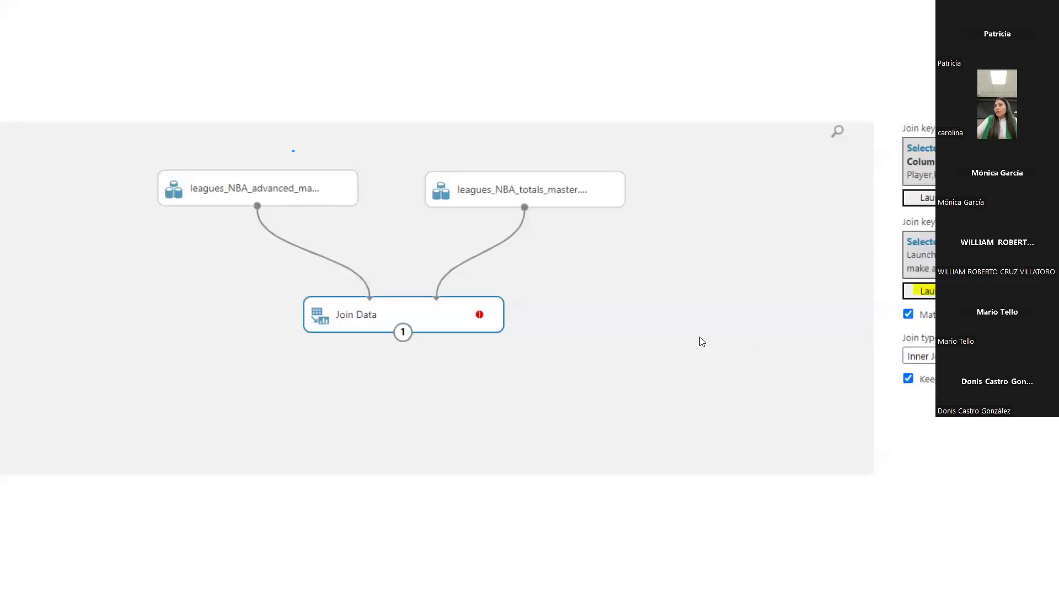
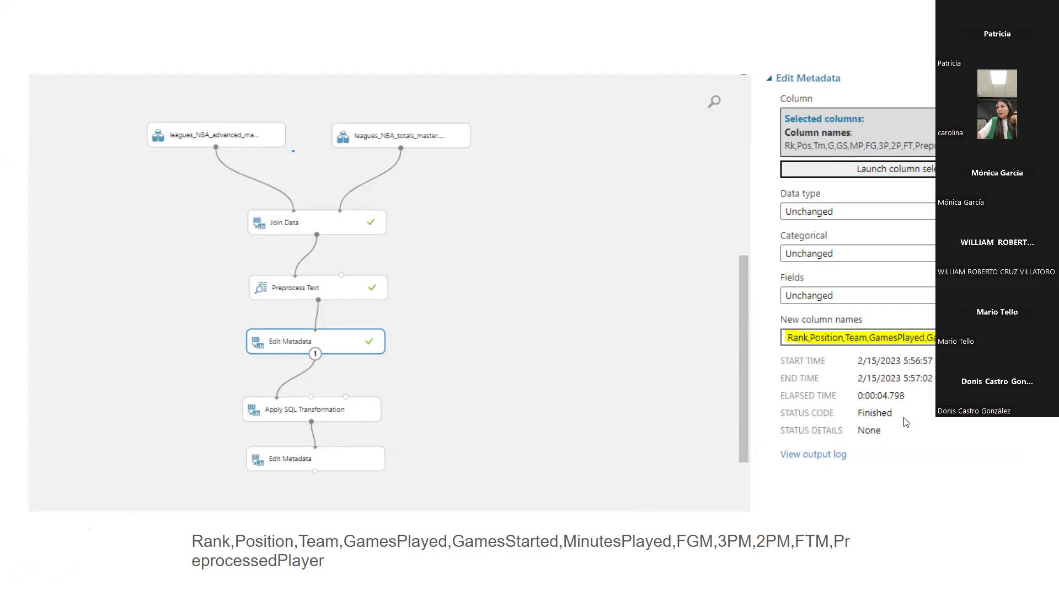
# Step: Compare the Edit Metadata slide's new column names with the source columns on its column selection slide, moving on when finished
pyautogui.press('Right')
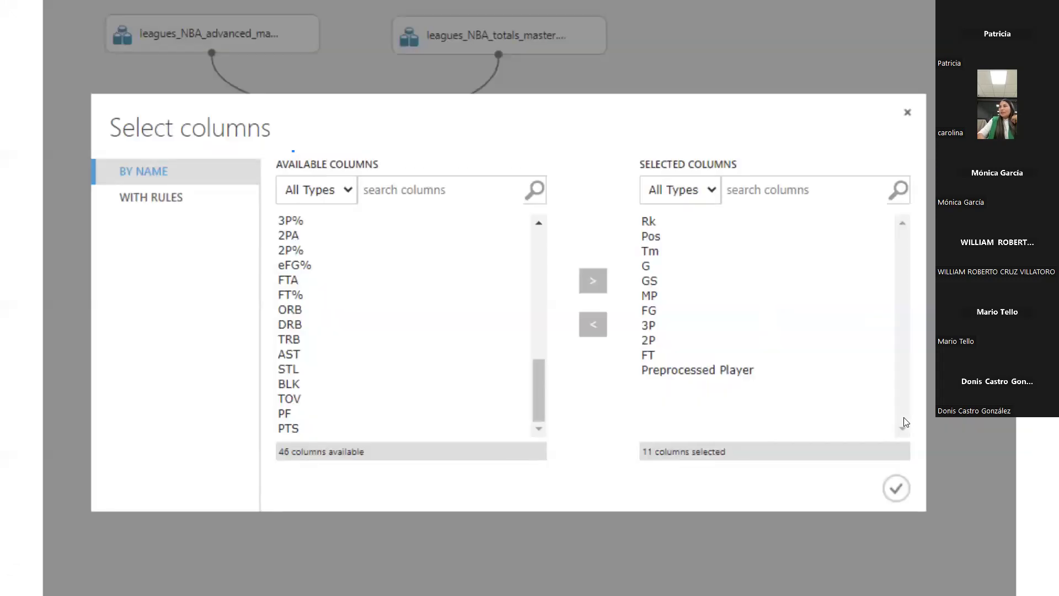
pyautogui.press('Right')
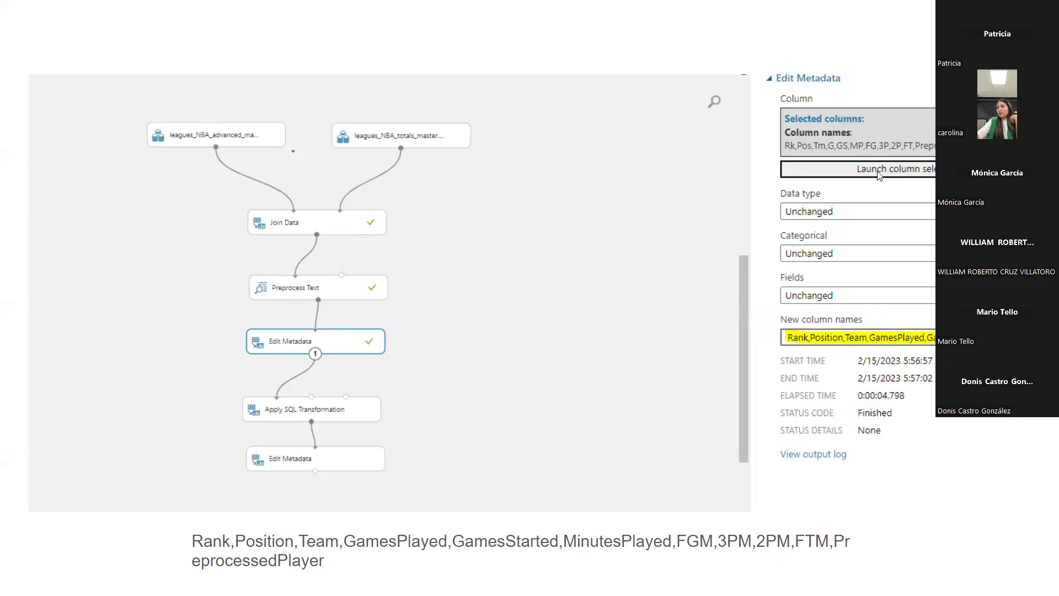
pyautogui.press('Right')
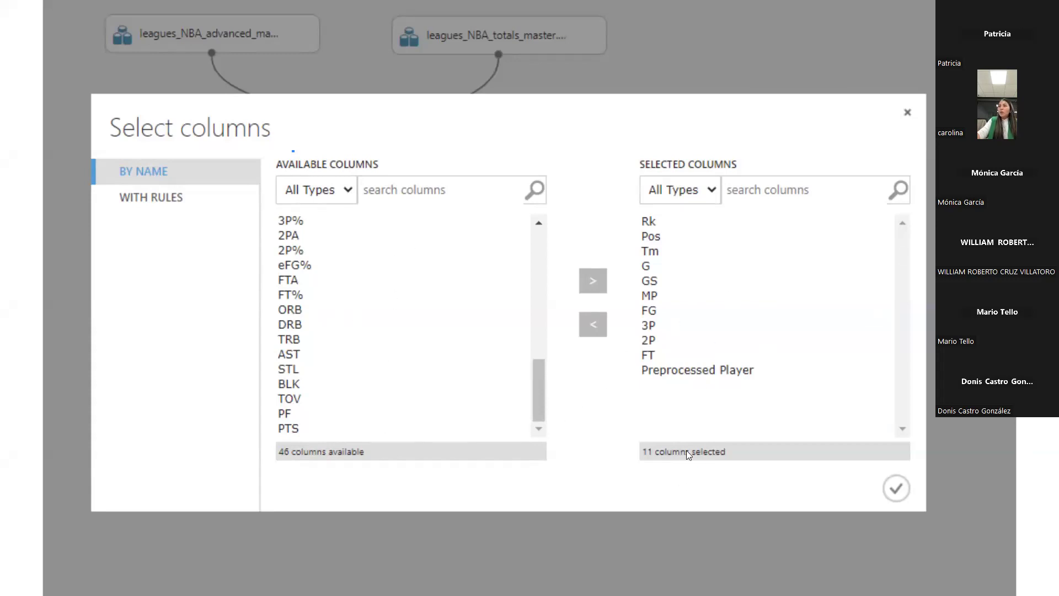
pyautogui.click(699, 409)
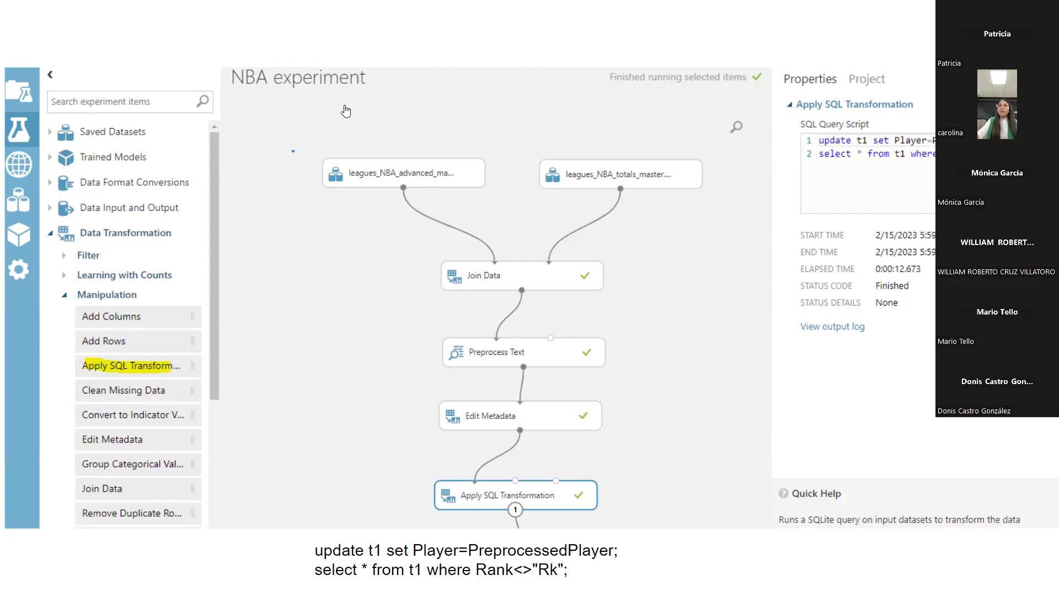
# Step: Leave the slideshow and select the nba_2017_players_input.csv file in the Machine Learning folder on Google Drive
pyautogui.press('Escape')
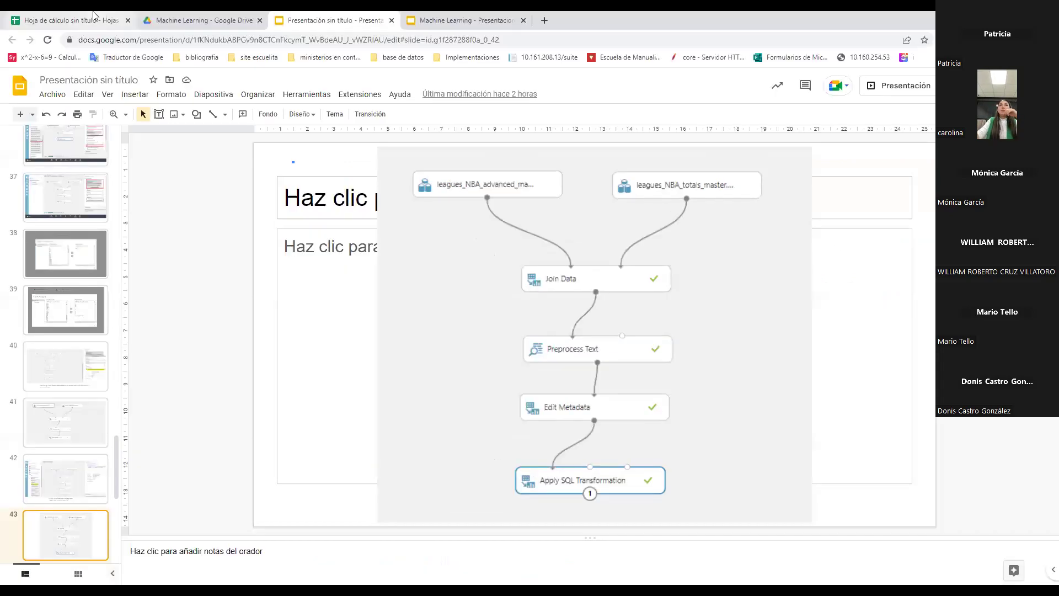
pyautogui.click(186, 13)
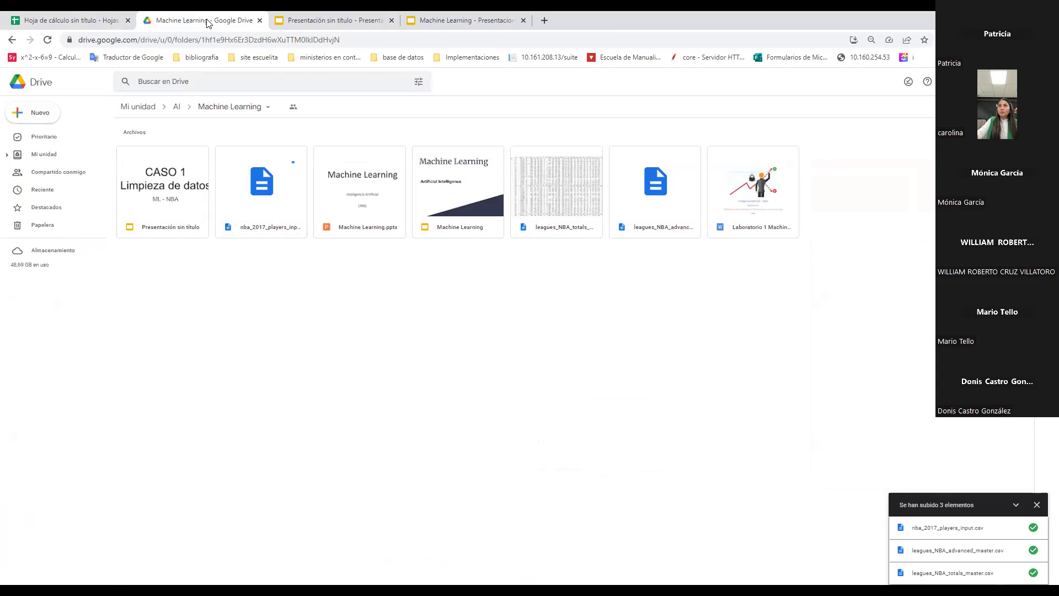
pyautogui.click(252, 226)
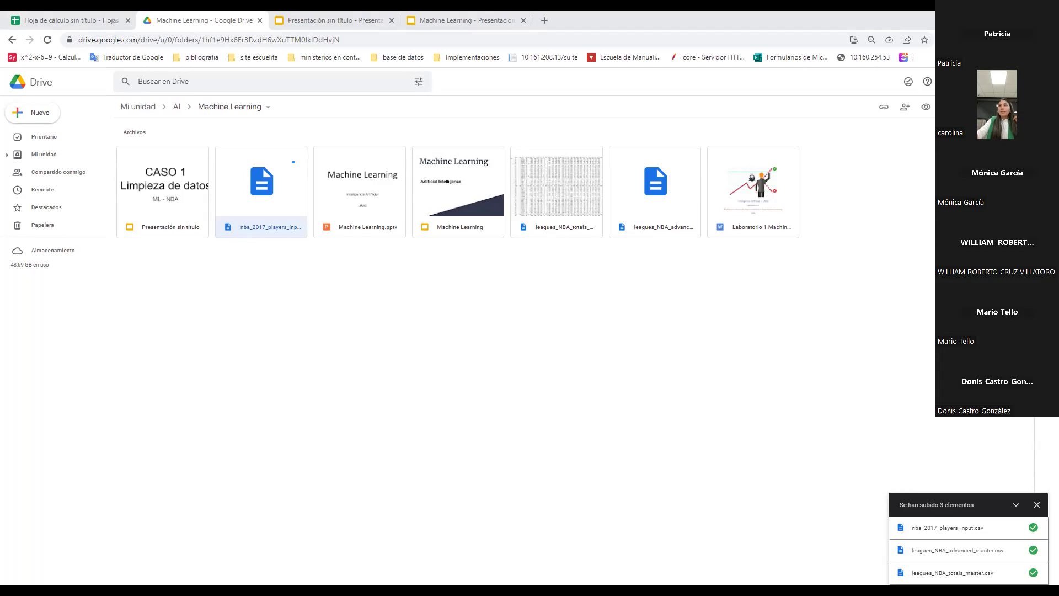
# Step: Switch to leagues_NBA_totals_master.csv in Excel and go to the Rk header in cell A1
pyautogui.hotkey('alt', 'Tab')
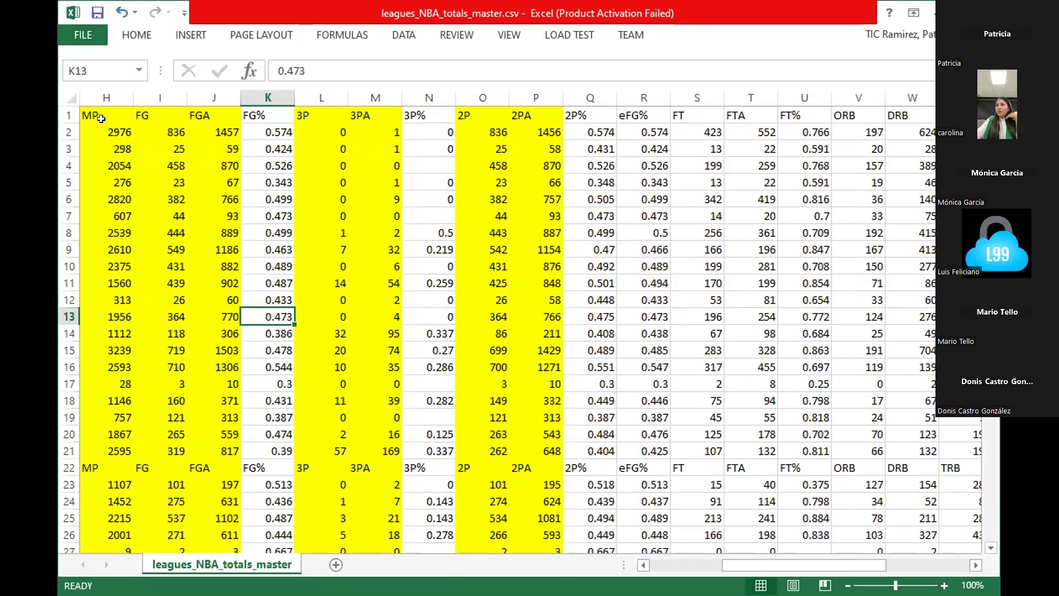
pyautogui.click(98, 137)
pyautogui.click(101, 117)
pyautogui.press('Left')
pyautogui.press('Left')
pyautogui.press('Left')
pyautogui.press('Left')
pyautogui.press('Left')
pyautogui.press('Left')
pyautogui.press('Left')
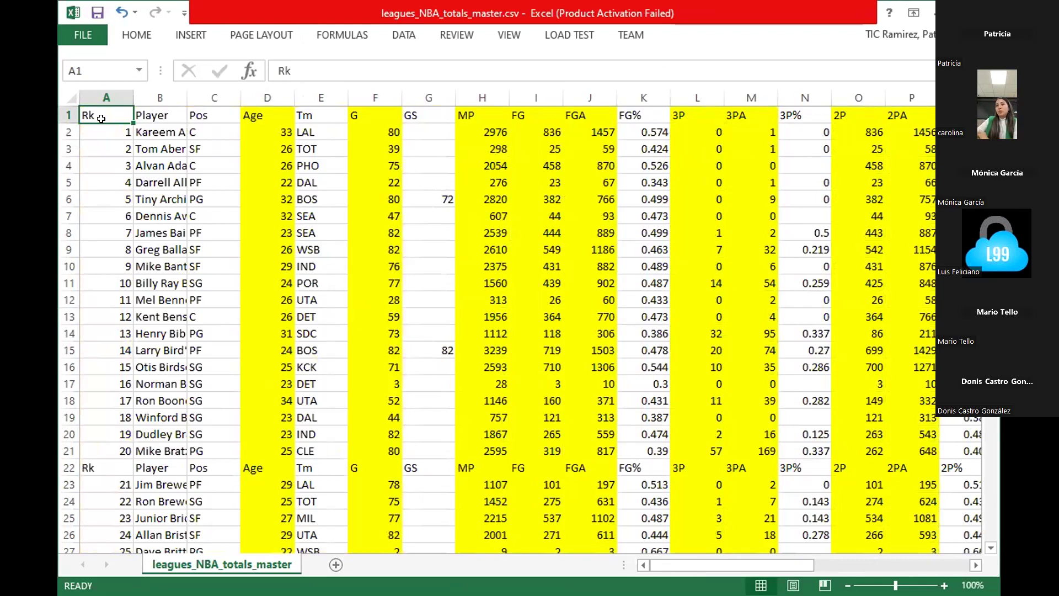
# Step: Examine the header rows repeated within the data by selecting rows 22, 43, 64 and 85, and return to the first rows
pyautogui.click(68, 468)
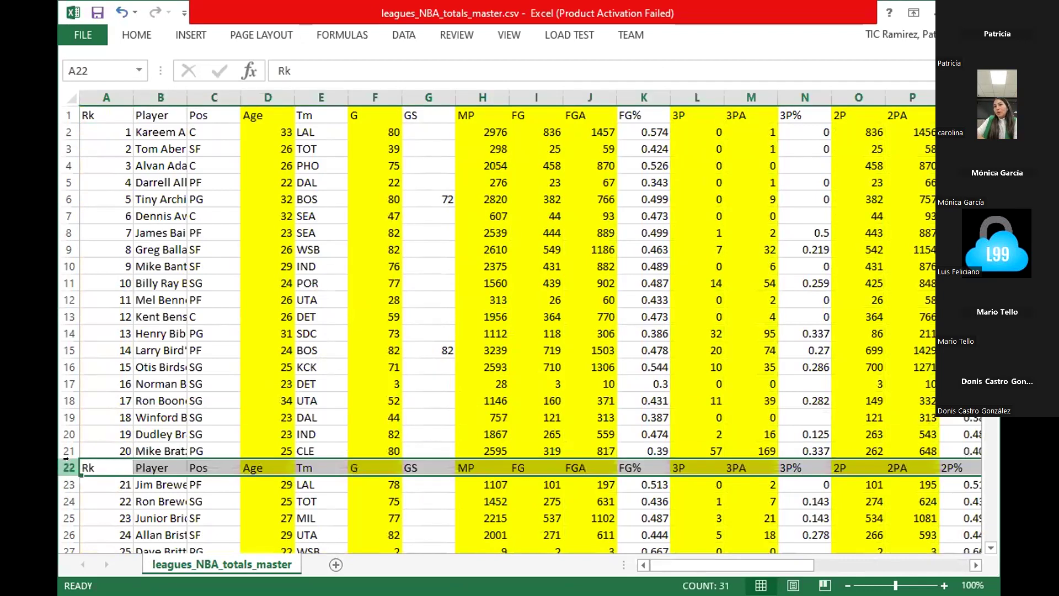
pyautogui.scroll(-3, 106, 452)
pyautogui.scroll(-5, 105, 452)
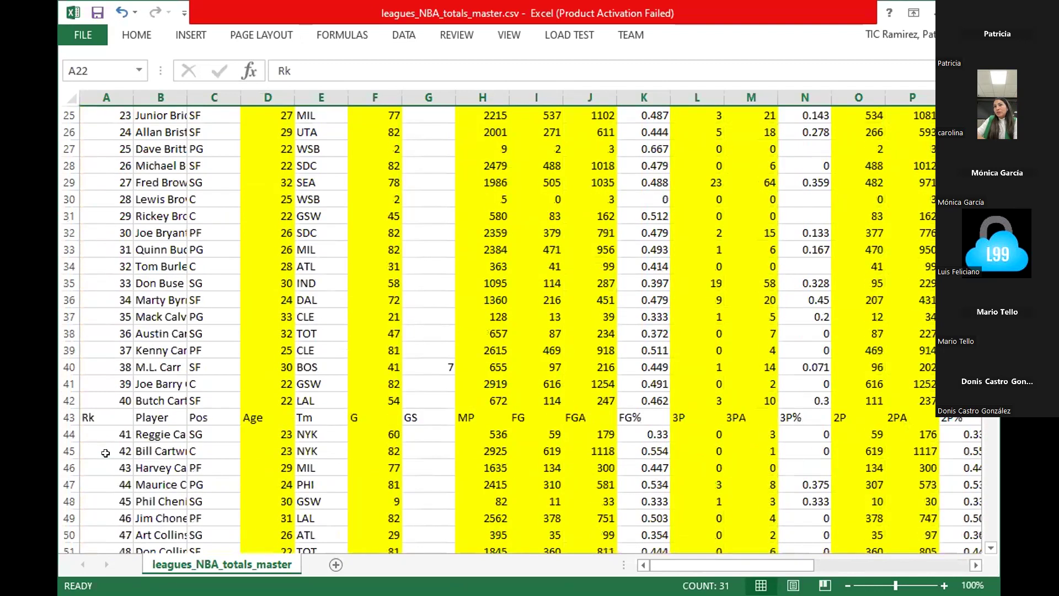
pyautogui.click(67, 417)
pyautogui.scroll(-6, 66, 414)
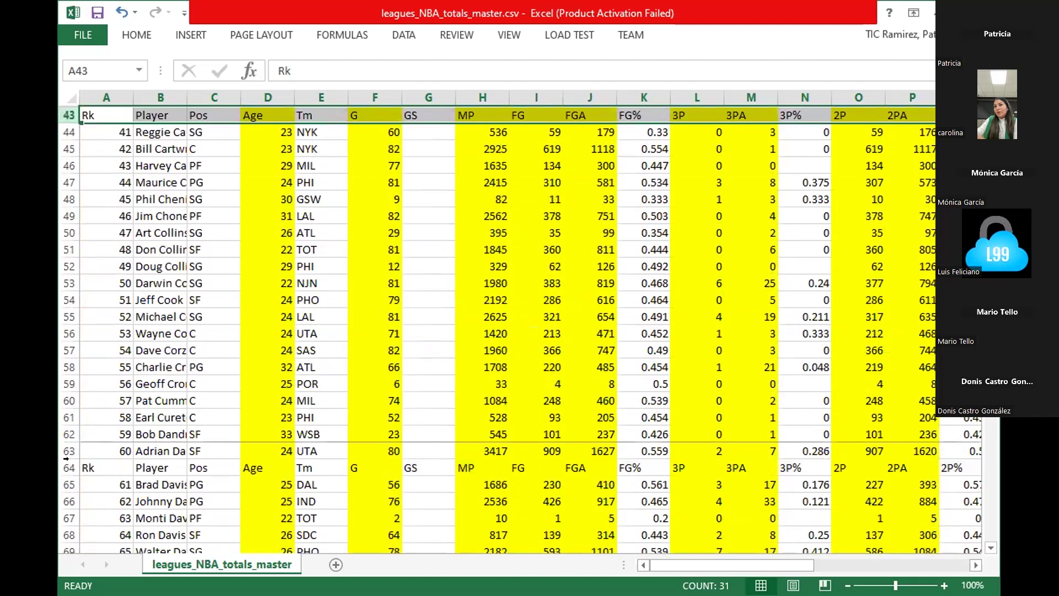
pyautogui.click(66, 459)
pyautogui.scroll(-7, 66, 460)
pyautogui.click(66, 466)
pyautogui.scroll(20, 67, 466)
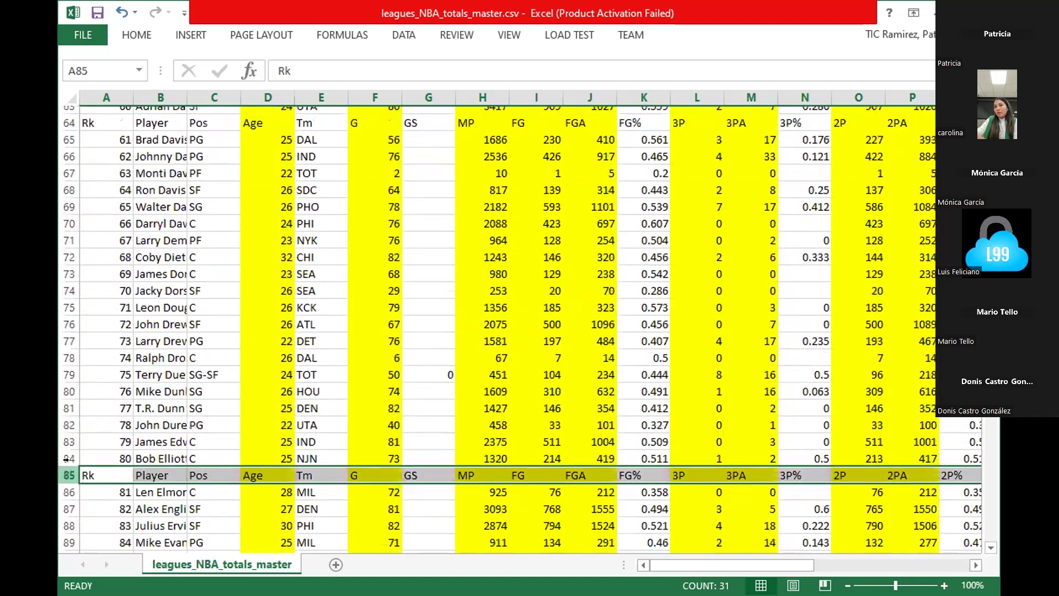
# Step: Highlight the rank values in A2:A21 and the repeated header in row 22 to compare data with headers
pyautogui.moveTo(105, 127); pyautogui.dragTo(127, 454)
pyautogui.click(104, 143)
pyautogui.moveTo(107, 128); pyautogui.dragTo(106, 449)
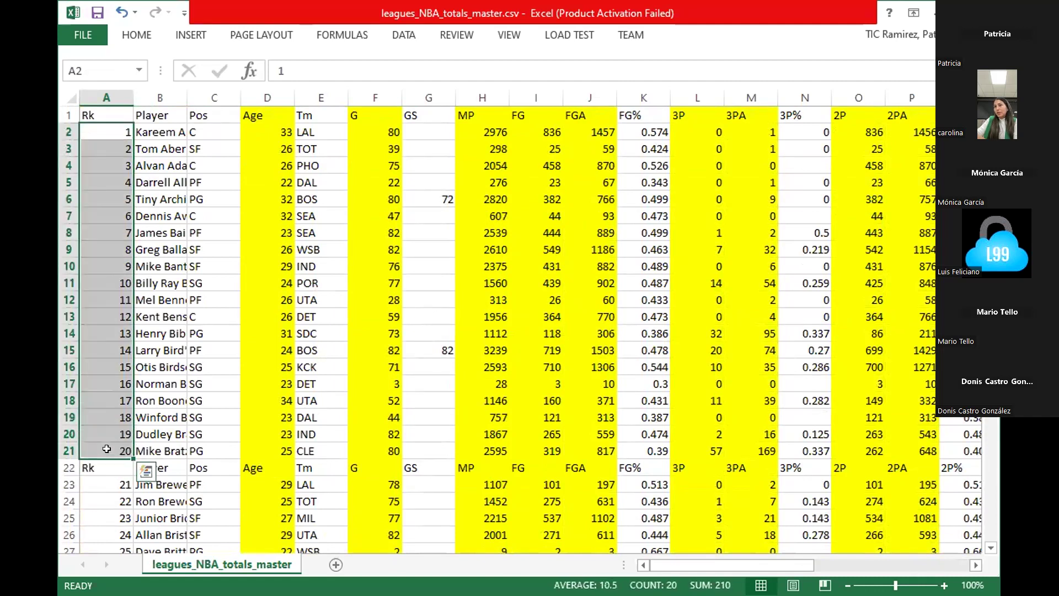
pyautogui.click(69, 467)
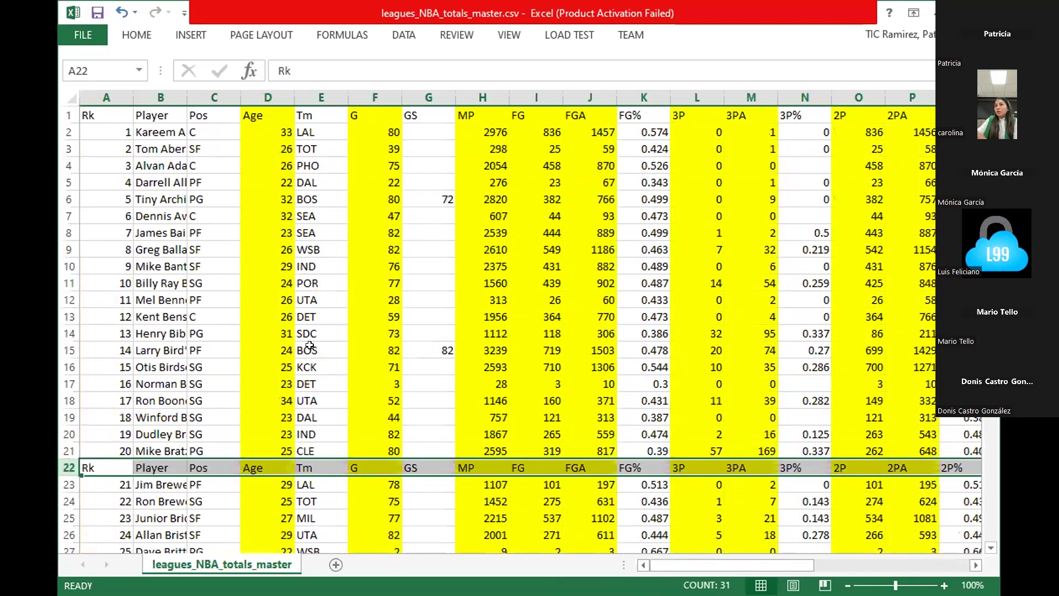
# Step: Examine the yellow-highlighted whole-number columns by selecting G, FGA and Age in turn
pyautogui.click(281, 91)
pyautogui.click(375, 92)
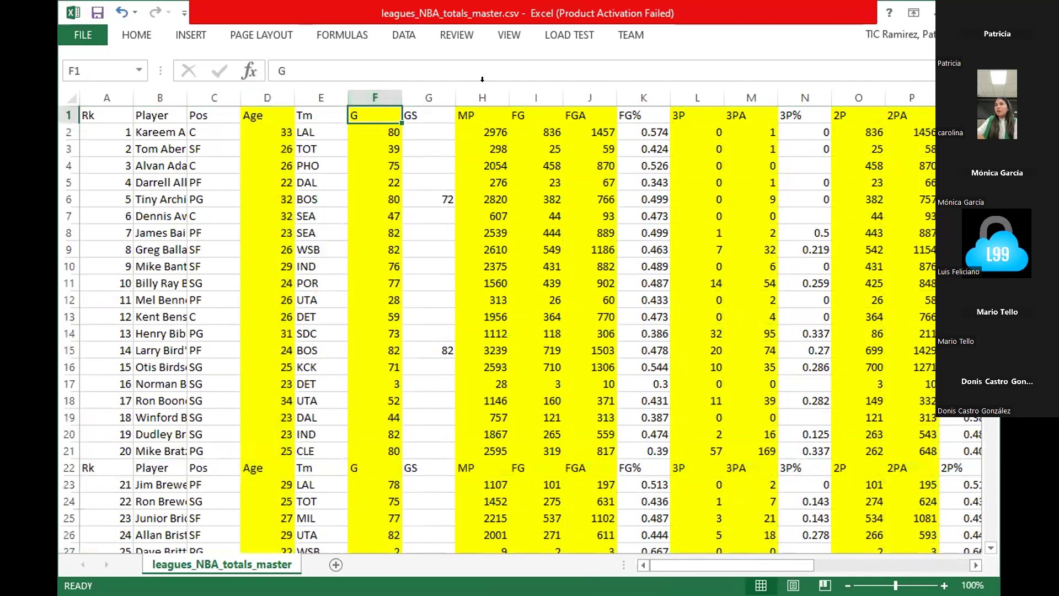
pyautogui.click(482, 93)
pyautogui.click(552, 91)
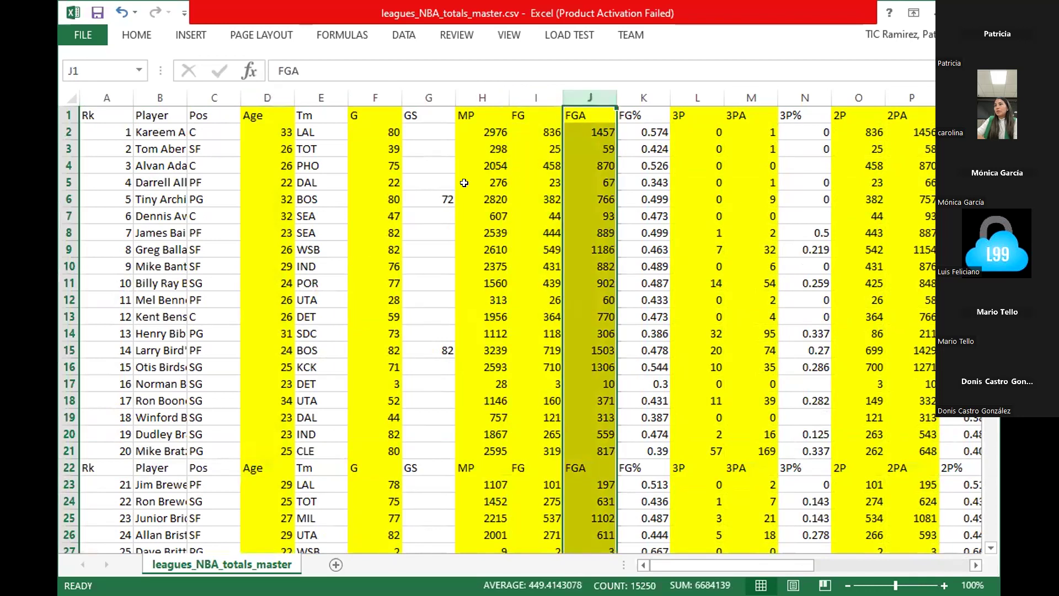
pyautogui.click(267, 97)
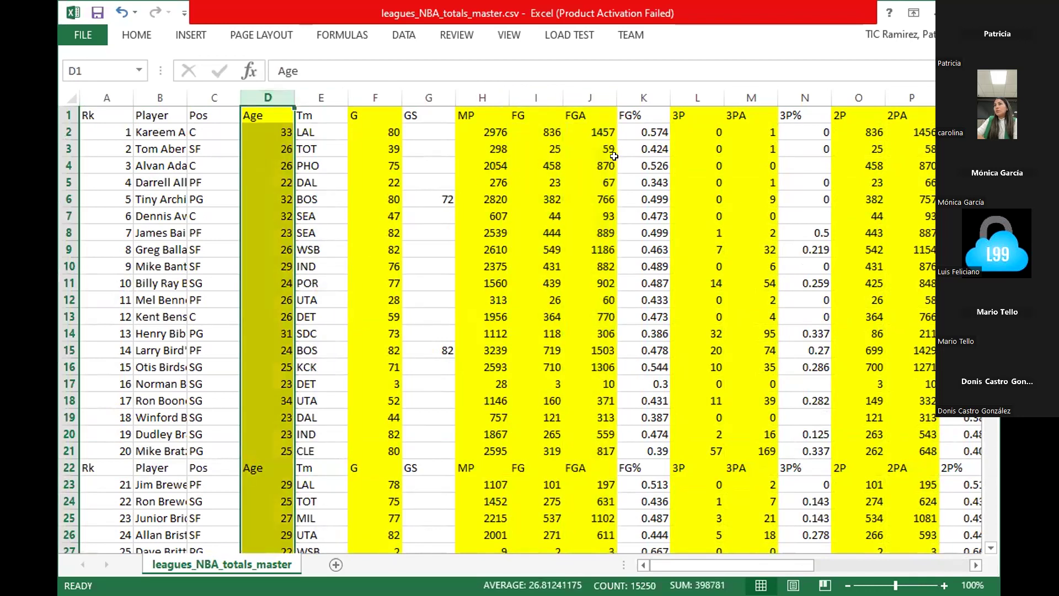
# Step: Examine the unhighlighted columns by selecting 3P%, 2P%, eFG% and GS in turn
pyautogui.click(643, 98)
pyautogui.click(780, 98)
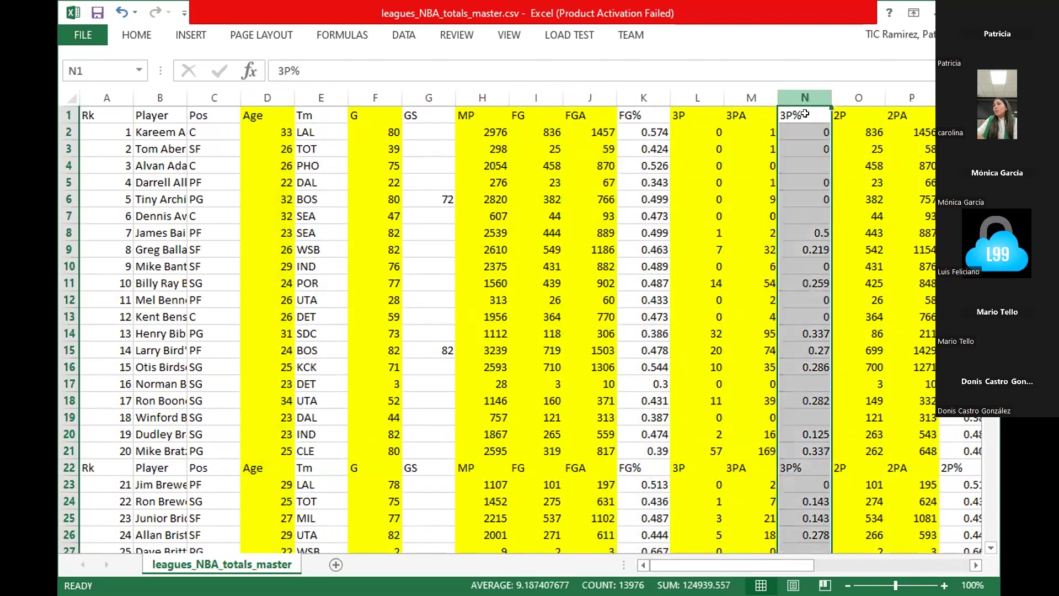
pyautogui.moveTo(721, 569); pyautogui.dragTo(792, 570)
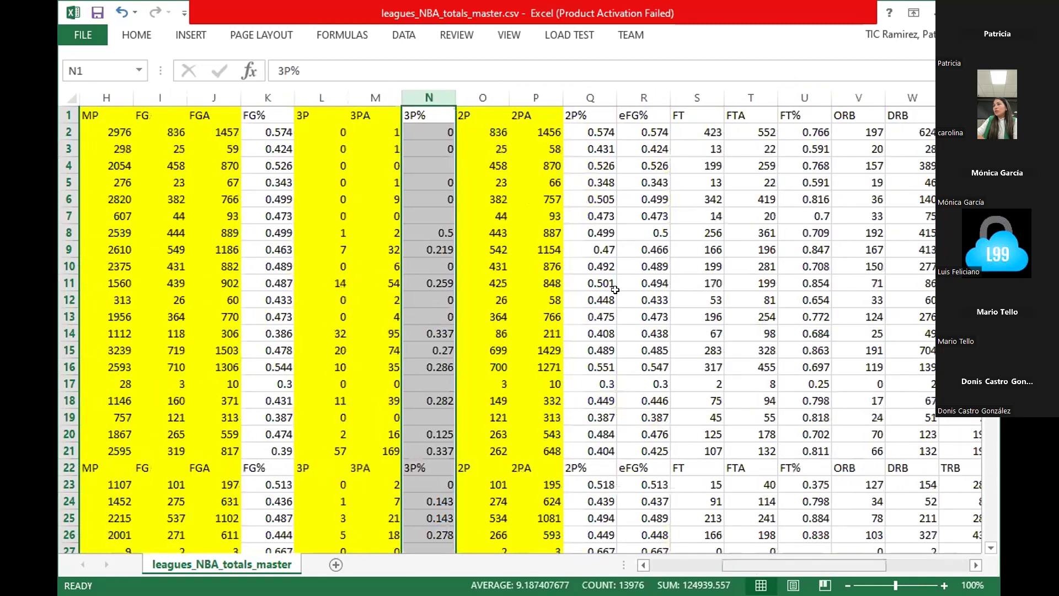
pyautogui.click(590, 98)
pyautogui.click(644, 97)
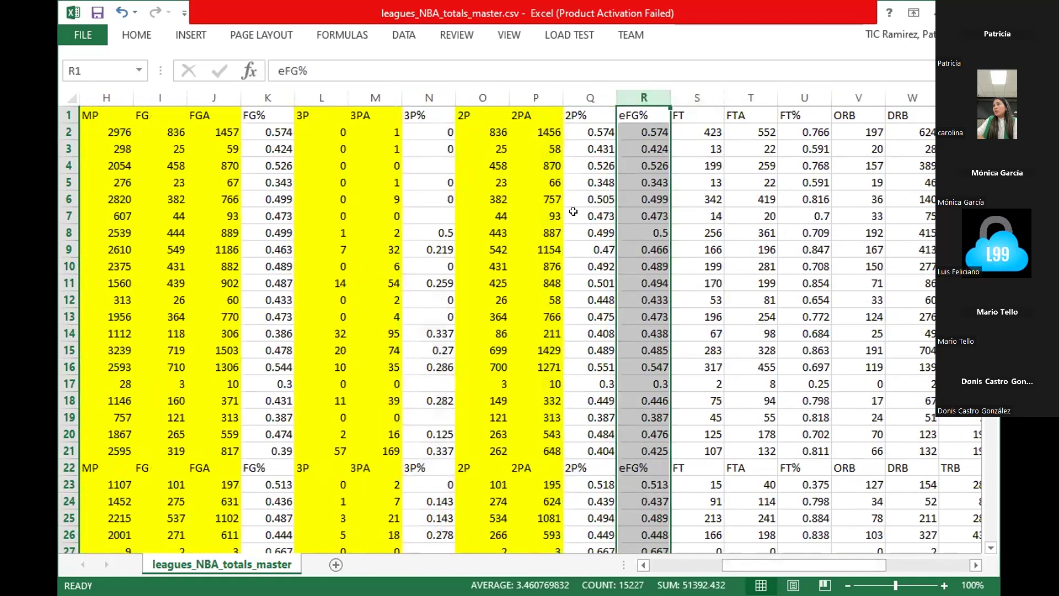
pyautogui.moveTo(755, 567)
pyautogui.mouseDown()
pyautogui.moveTo(850, 566)
pyautogui.moveTo(690, 570)
pyautogui.moveTo(737, 569)
pyautogui.mouseUp()
pyautogui.click(375, 97)
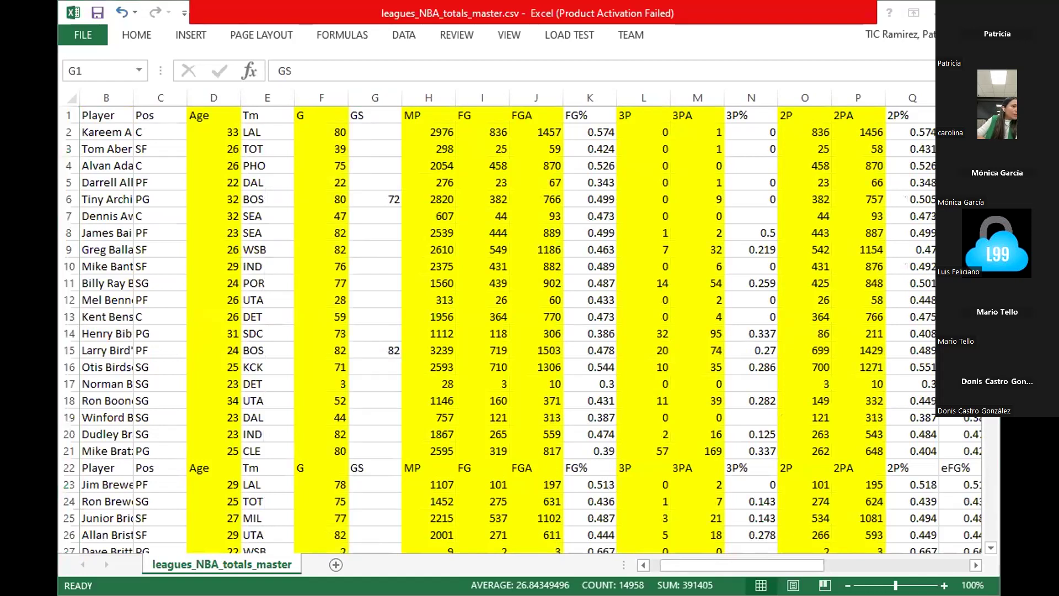
# Step: Switch to the data-cleaning presentation in the browser, find slide 42 on Apply SQL Transformation, and start the slideshow from it
pyautogui.hotkey('alt', 'Tab')
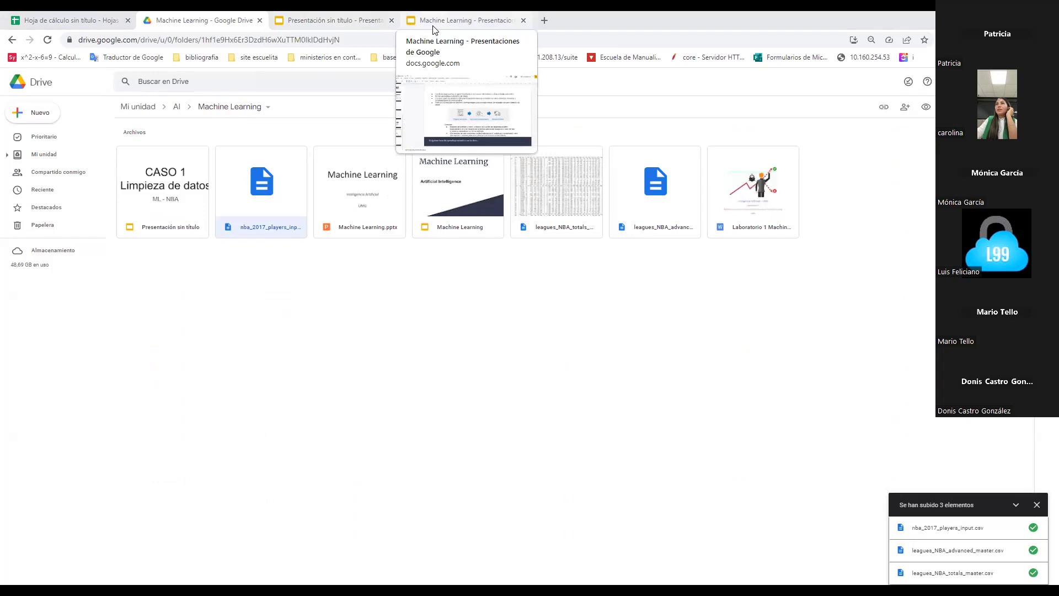
pyautogui.click(364, 21)
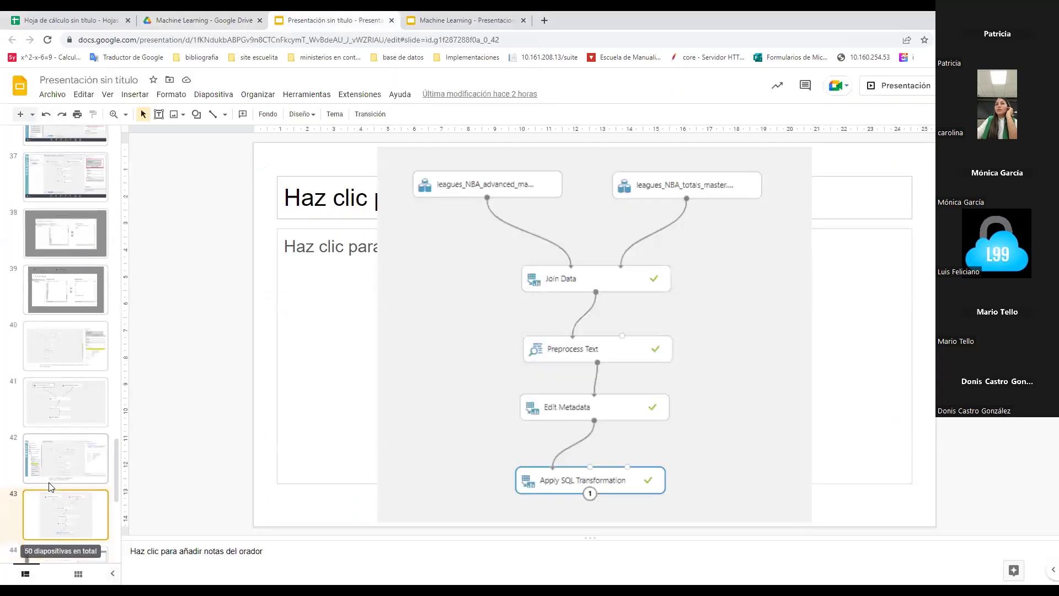
pyautogui.scroll(-2, 53, 486)
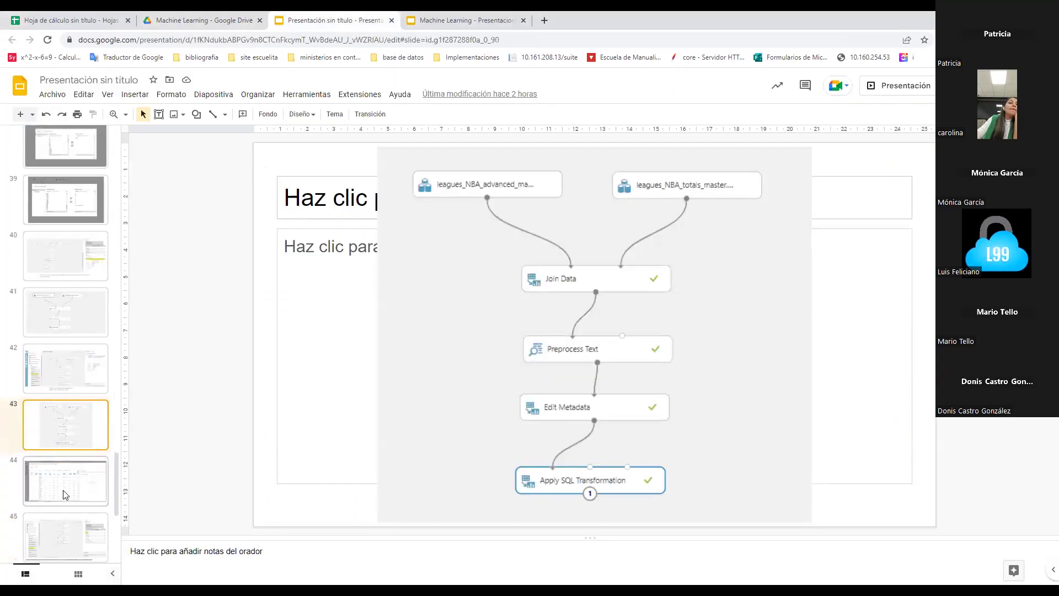
pyautogui.click(65, 494)
pyautogui.click(77, 272)
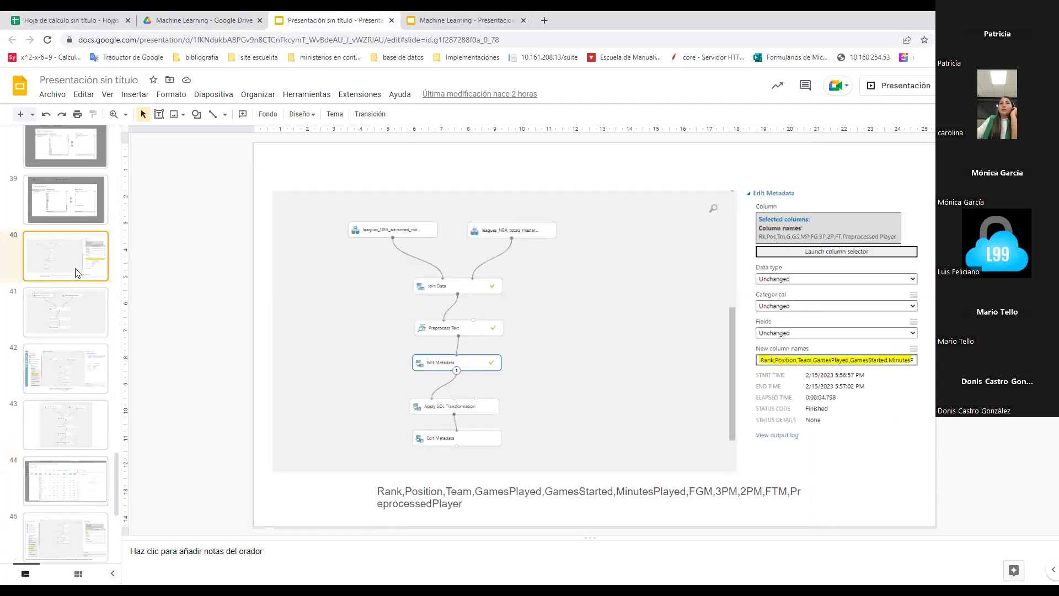
pyautogui.click(79, 307)
pyautogui.click(71, 369)
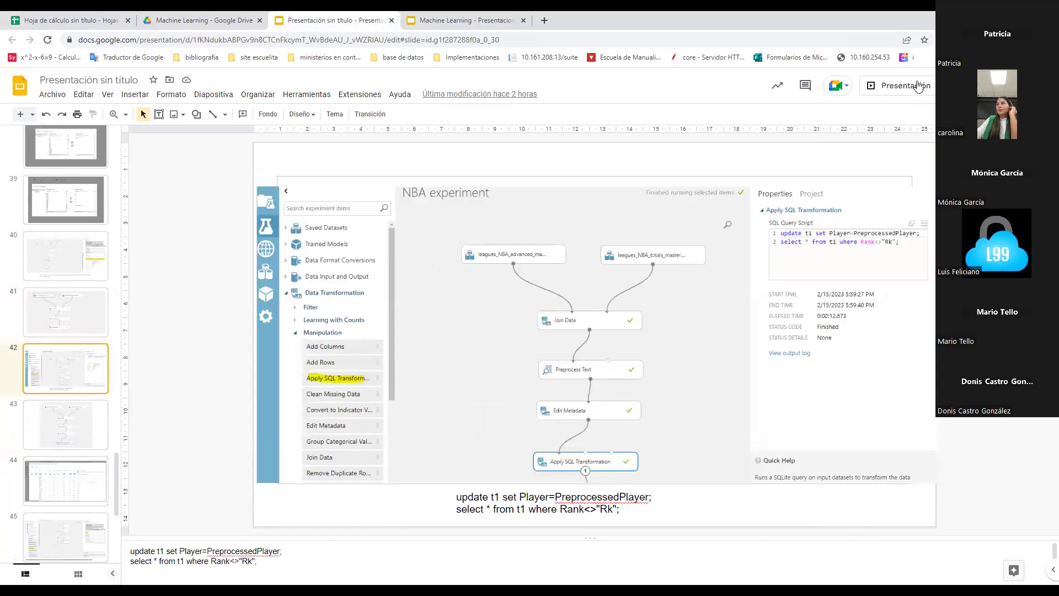
pyautogui.click(911, 94)
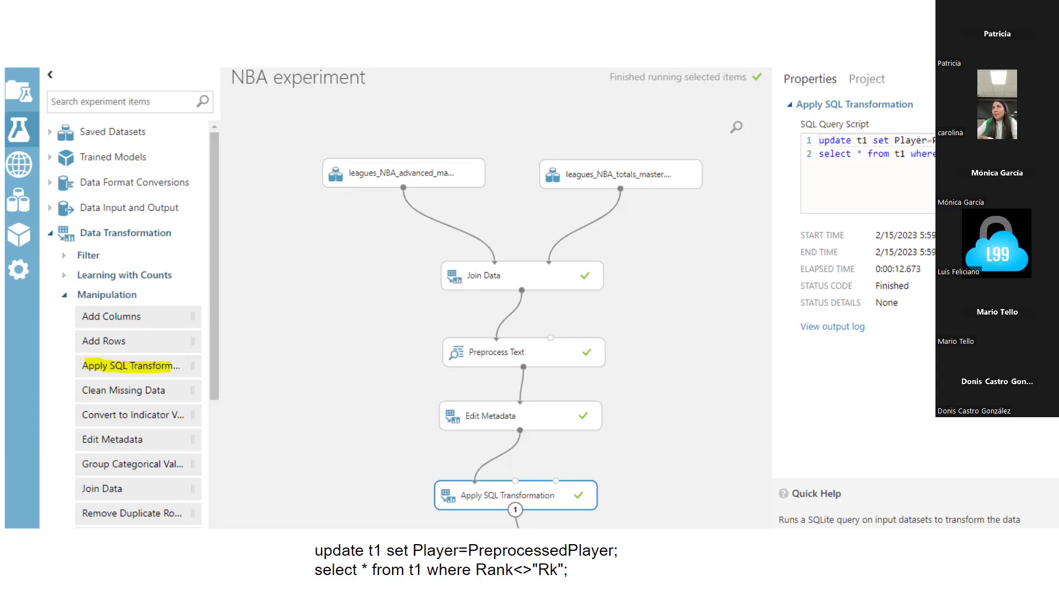
# Step: Present the slides on the Edit Metadata modules and their column selections through the final finished-experiment slide
pyautogui.press('Right')
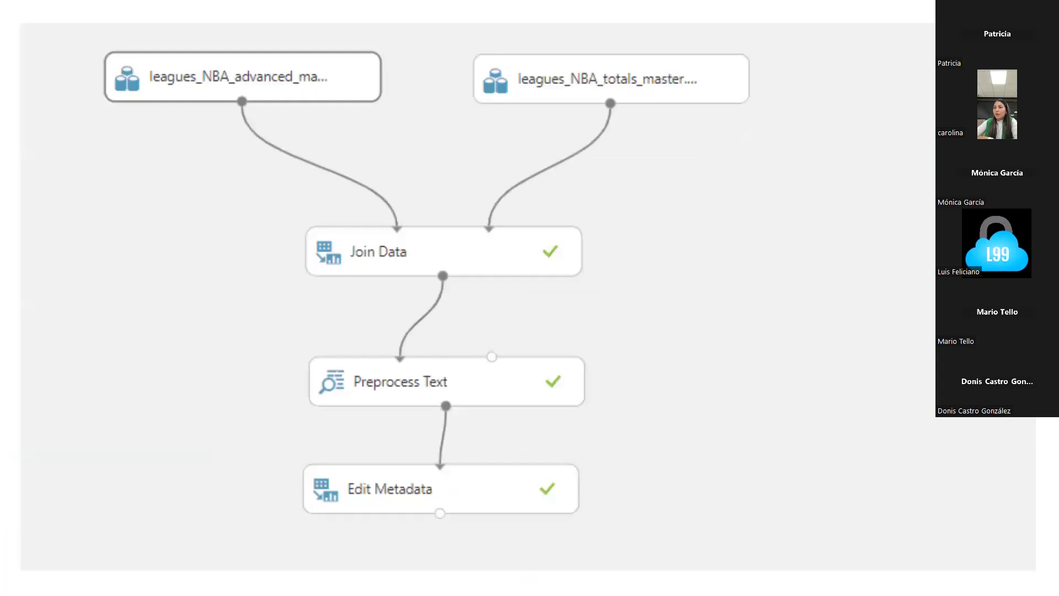
pyautogui.press('Right')
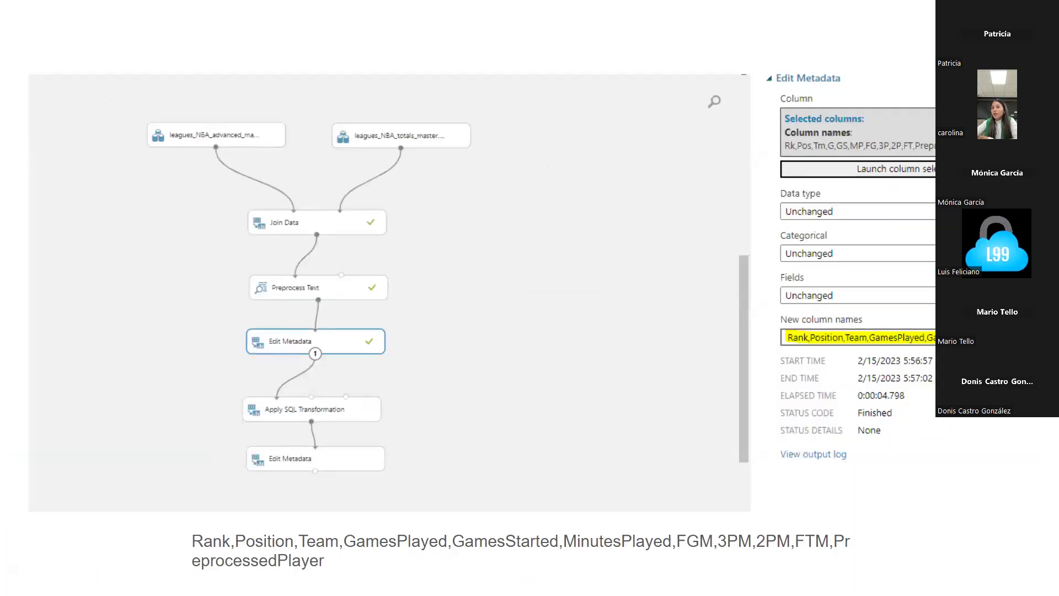
pyautogui.press('Right')
pyautogui.press('Right')
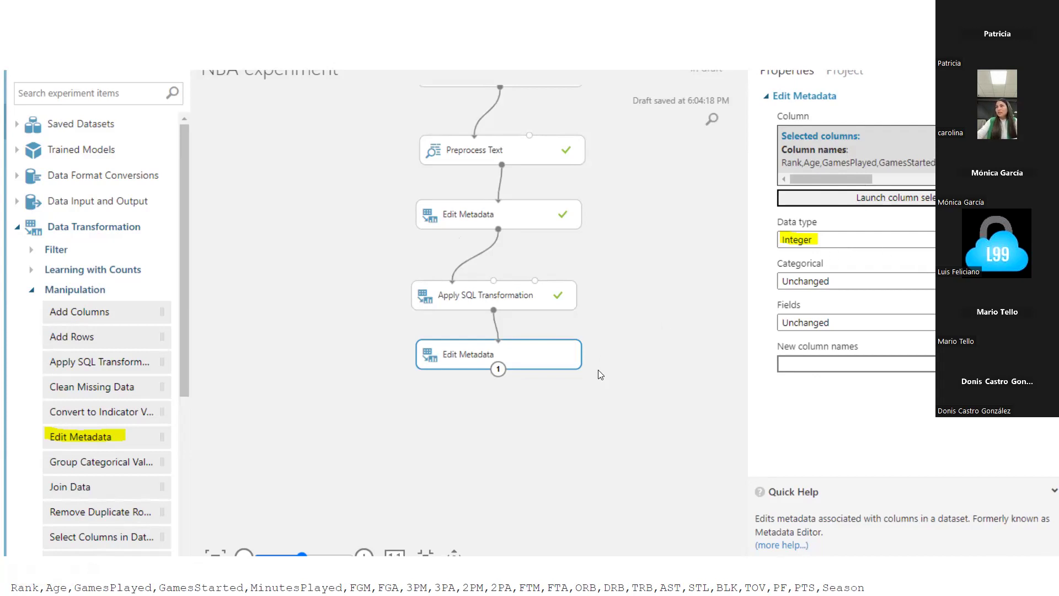
pyautogui.press('Return')
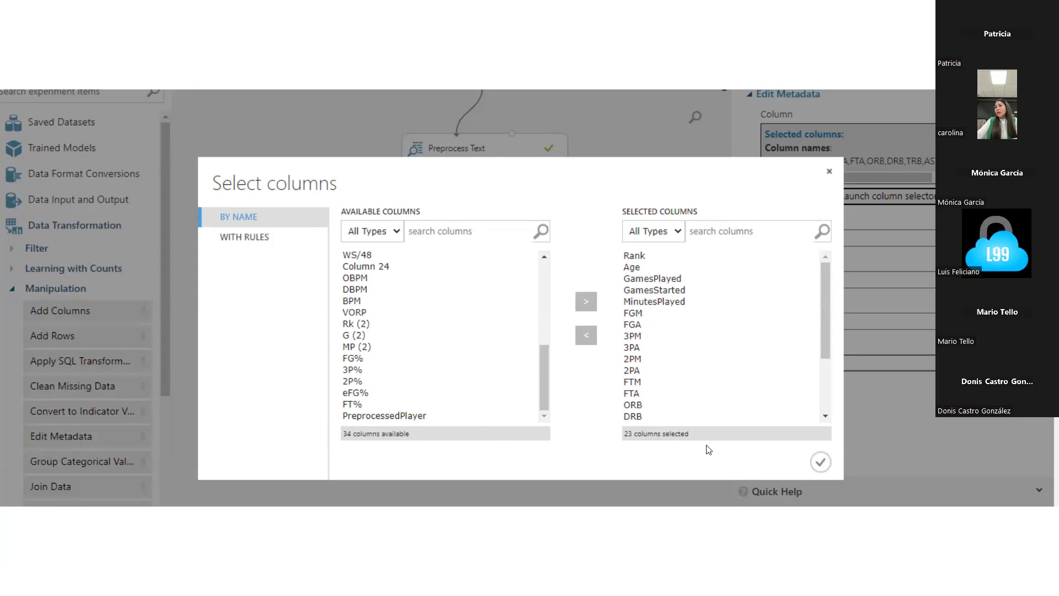
pyautogui.click(827, 468)
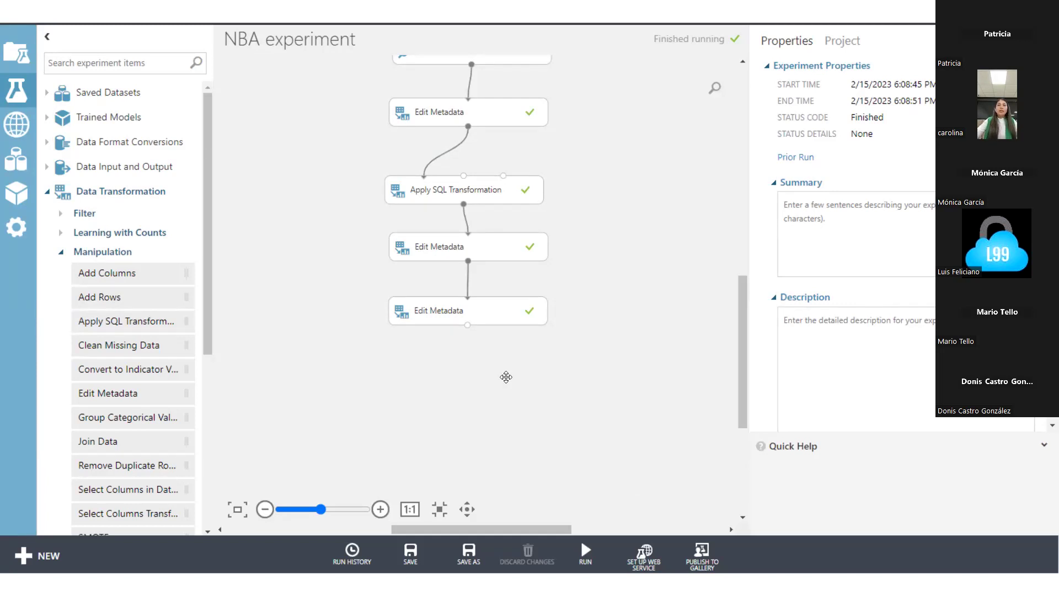
# Step: Leave the slideshow and select the leagues_NBA_advanced_master.csv file in the Machine Learning folder on Google Drive
pyautogui.press('Escape')
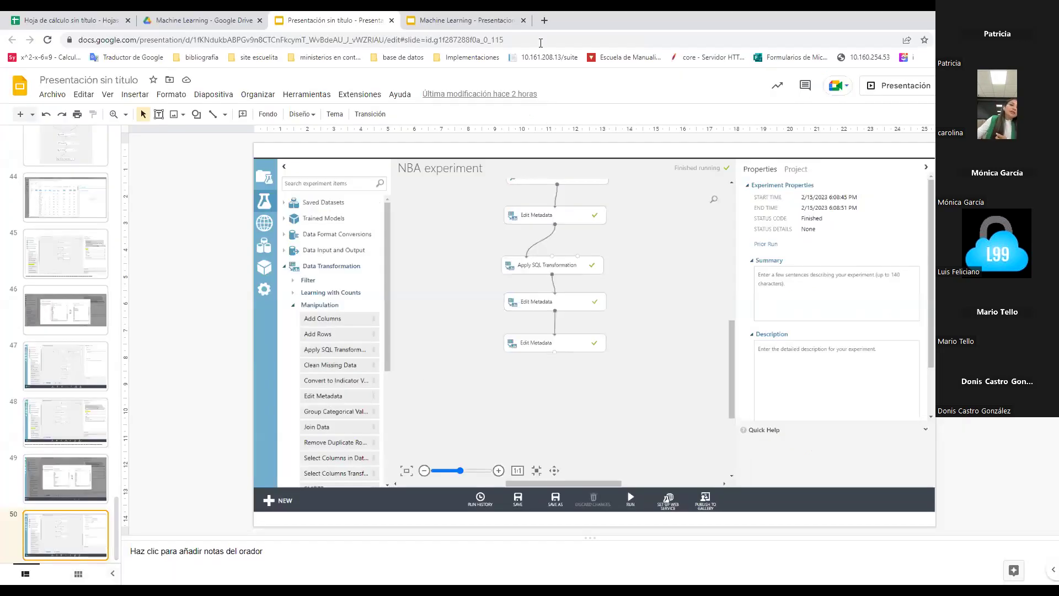
pyautogui.click(223, 22)
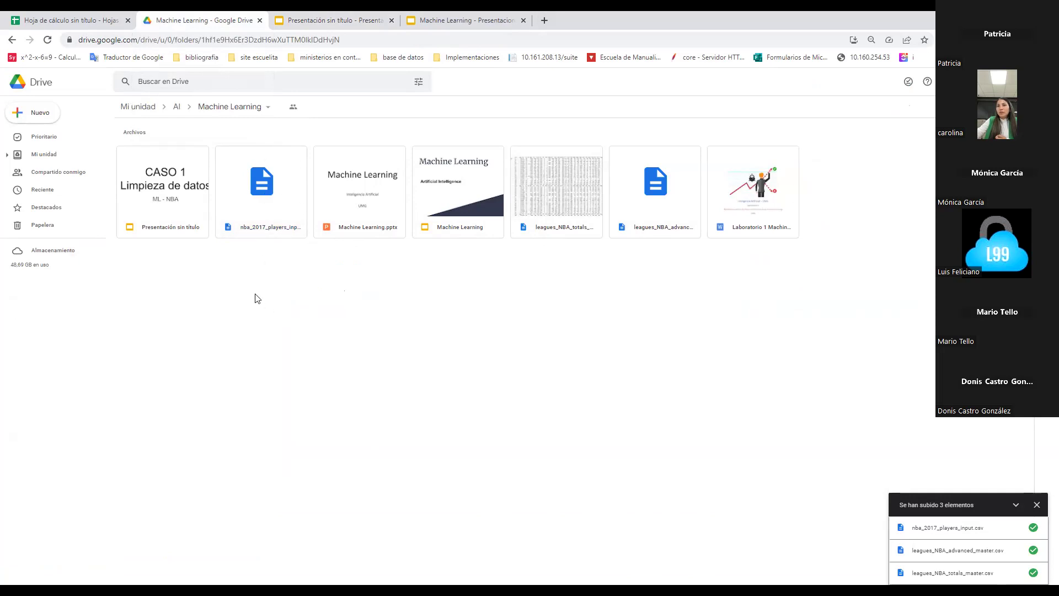
pyautogui.click(629, 197)
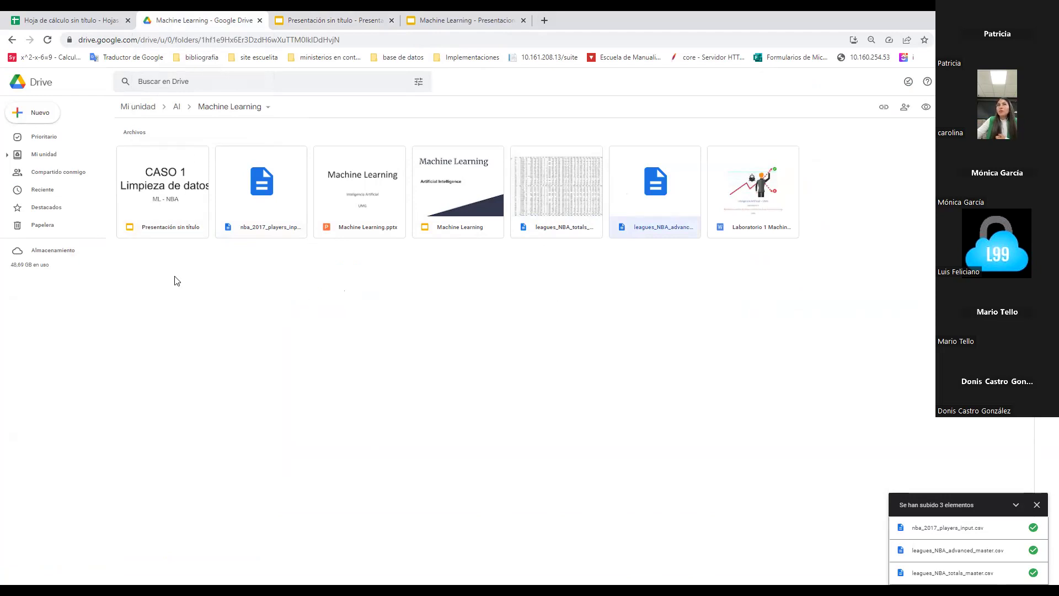
# Step: Switch to the student groups spreadsheet and highlight the NBA column J, finishing on cell J4 below its header
pyautogui.click(66, 17)
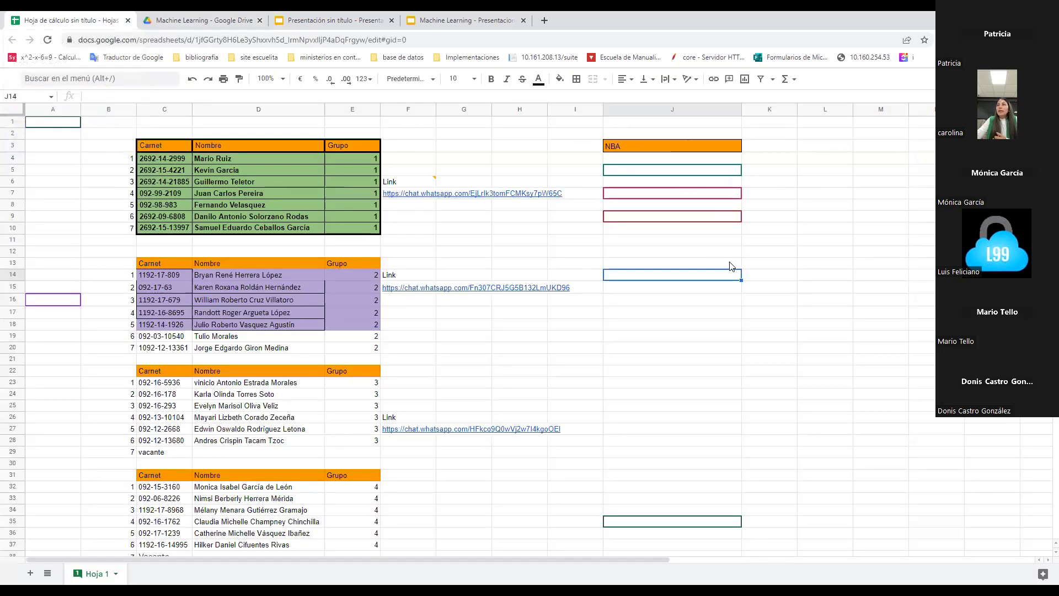
pyautogui.click(650, 107)
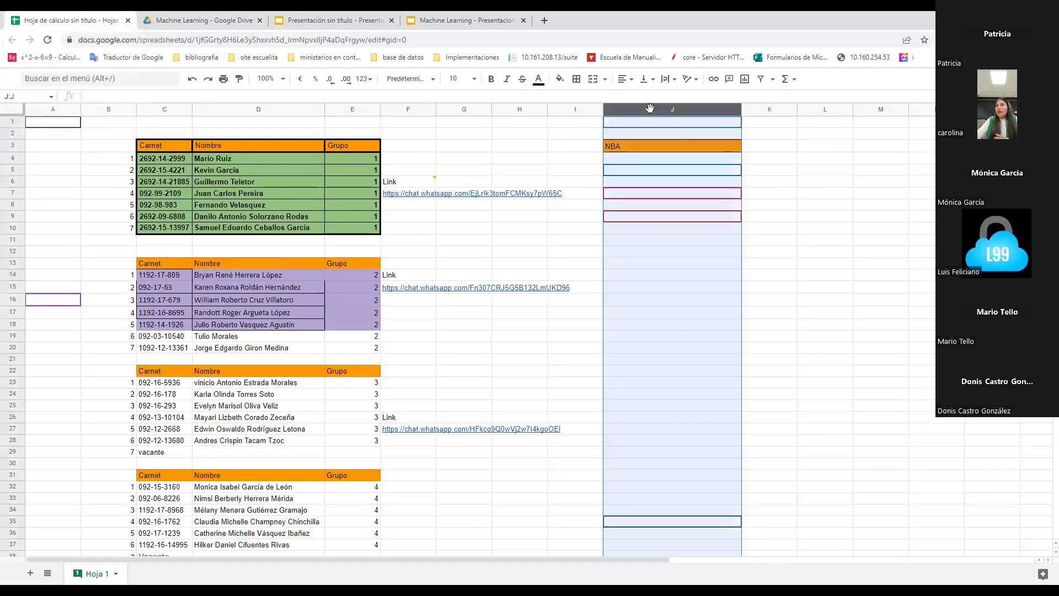
pyautogui.click(617, 185)
pyautogui.click(632, 160)
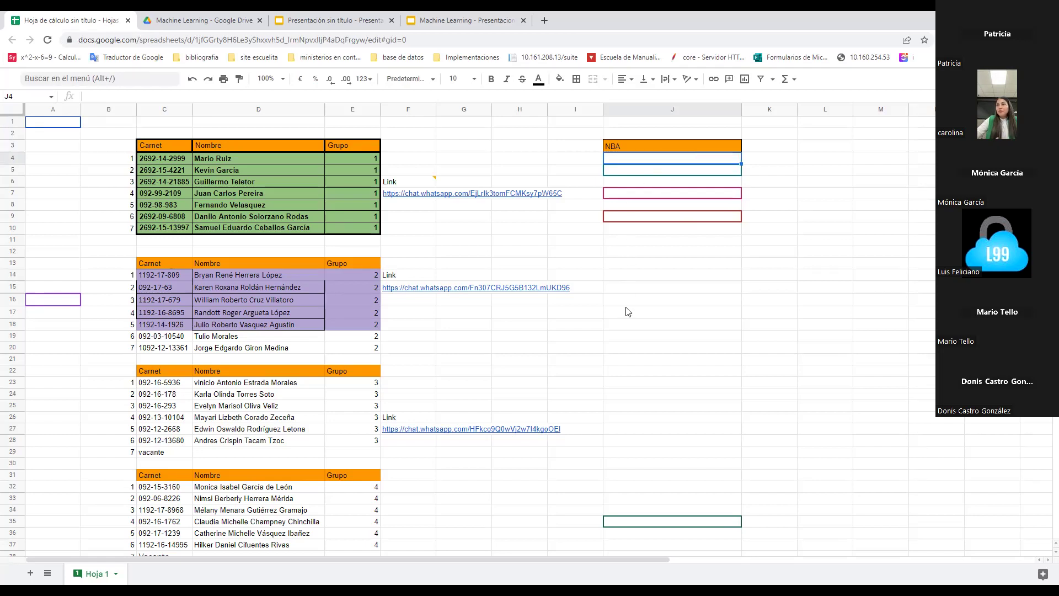
# Step: Look over the group lists down to the "sin grupo" section and return to cell J4 under the NBA header
pyautogui.click(673, 503)
pyautogui.scroll(-6, 673, 503)
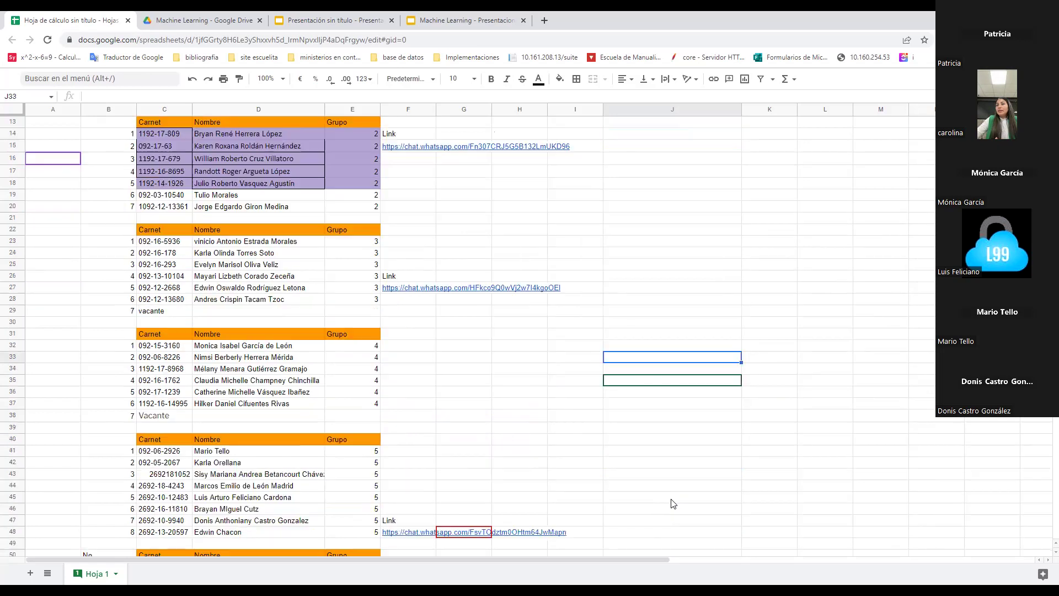
pyautogui.scroll(-3, 673, 504)
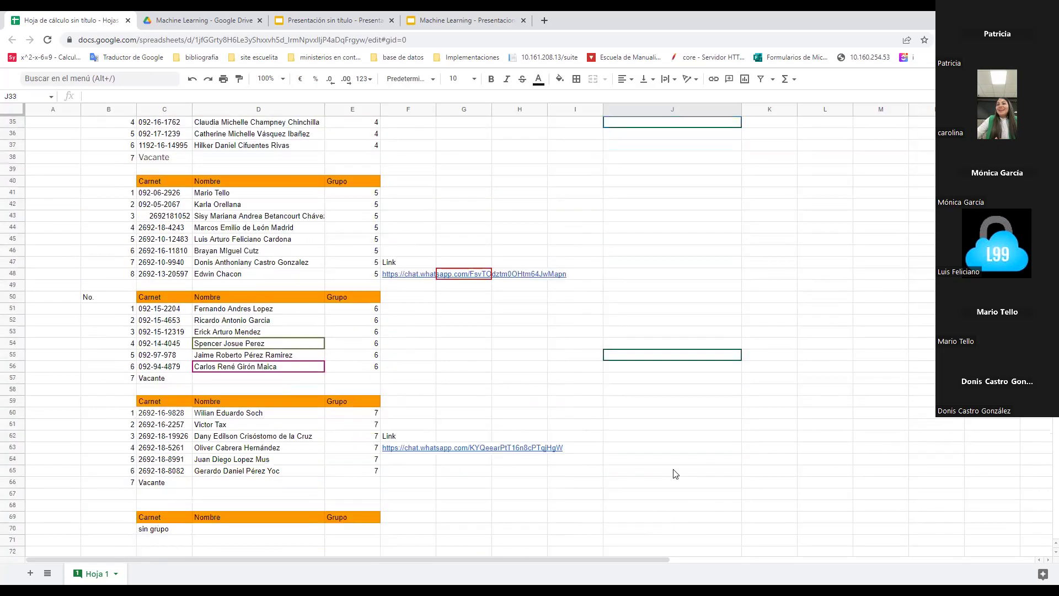
pyautogui.scroll(8, 674, 473)
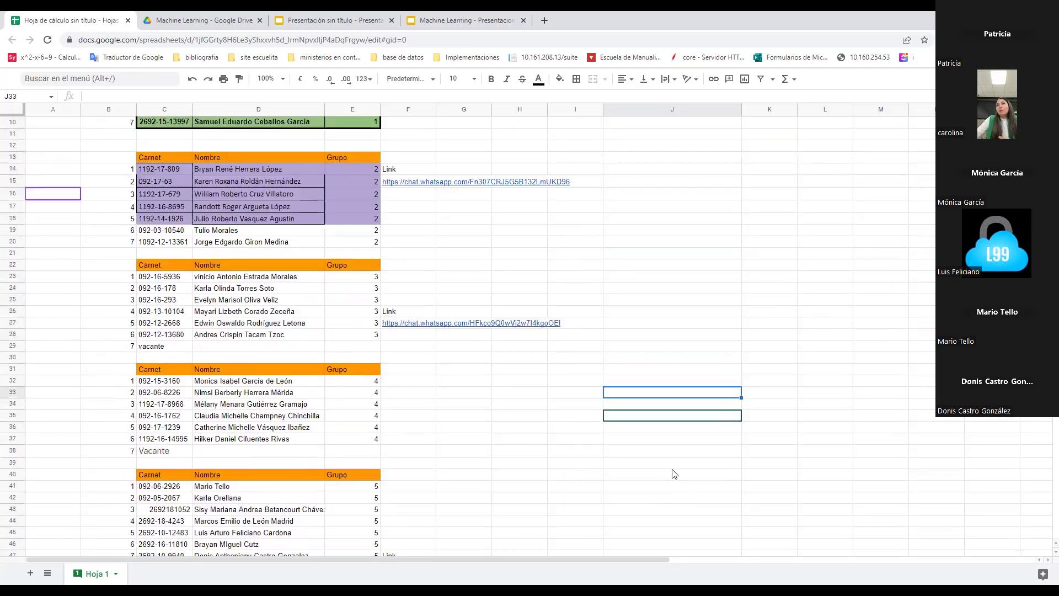
pyautogui.click(631, 171)
pyautogui.click(625, 160)
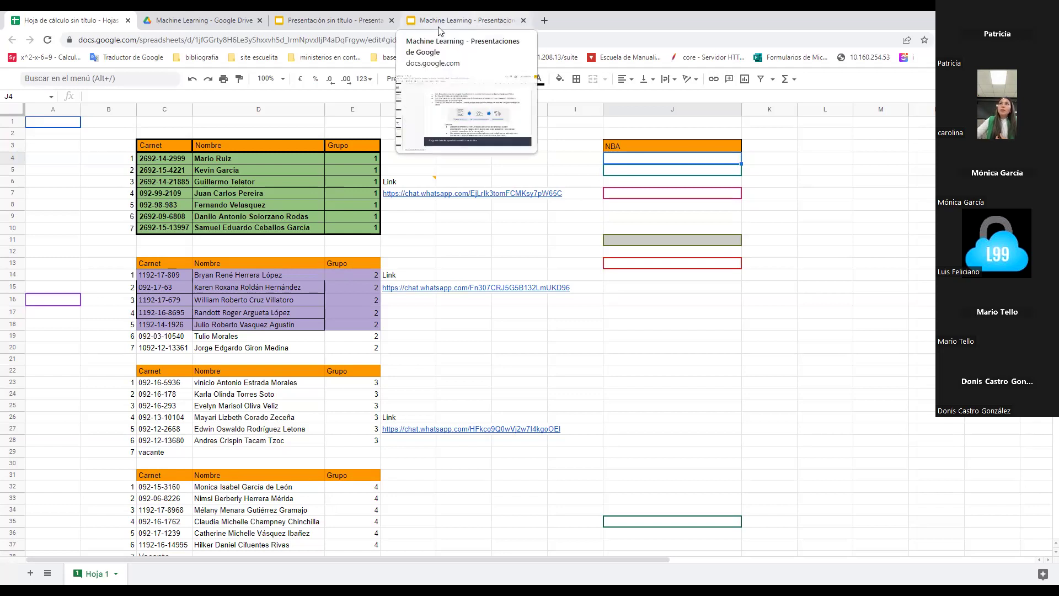
# Step: Bring up the NBA experiment in Microsoft Machine Learning Studio (classic) and make its browser window narrower
pyautogui.click(342, 22)
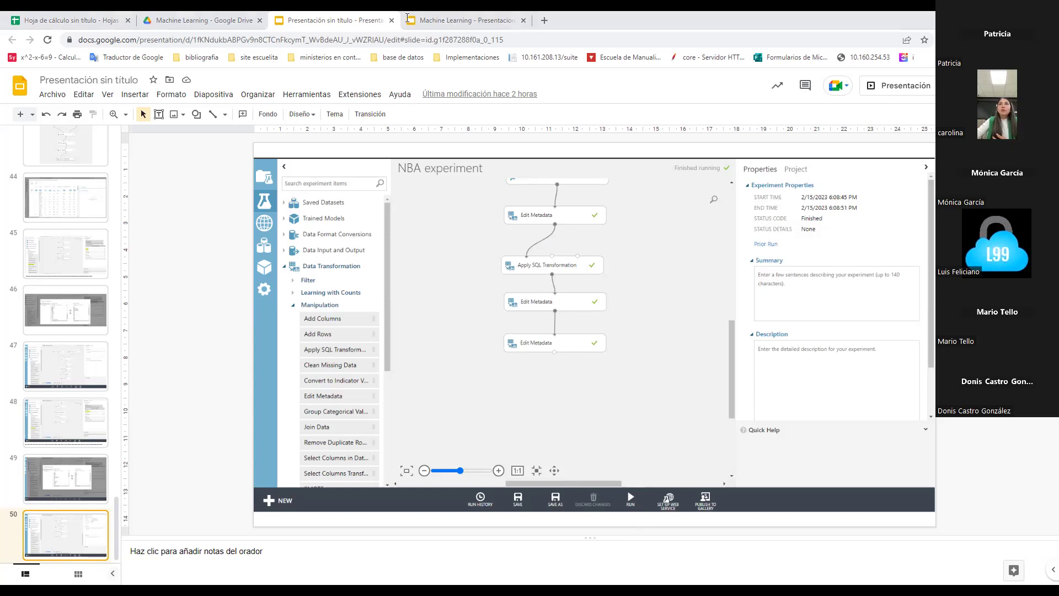
pyautogui.hotkey('ctrl', 'shift', 't')
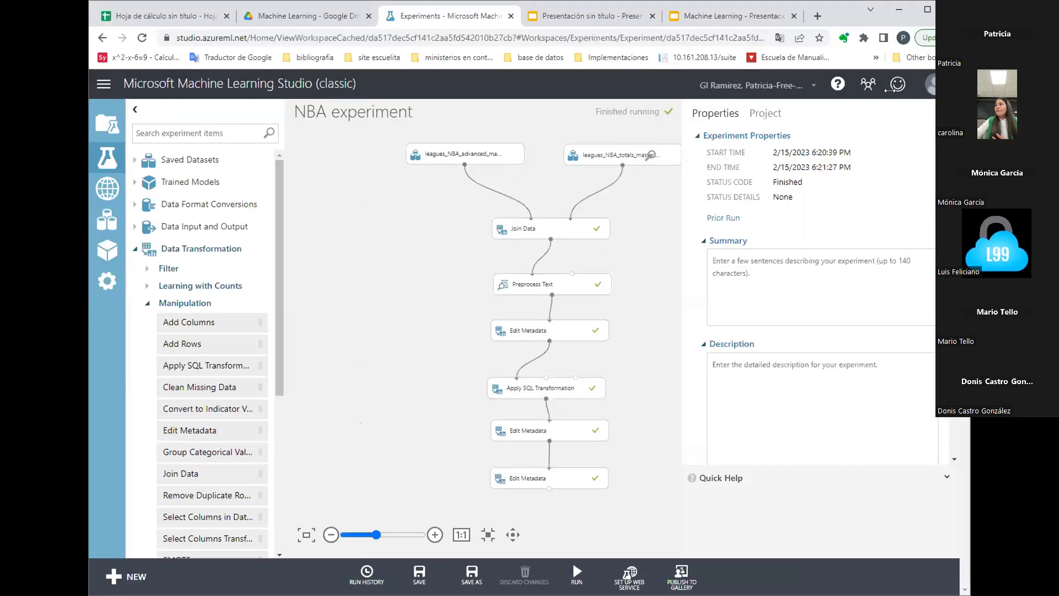
pyautogui.moveTo(891, 90); pyautogui.dragTo(830, 90)
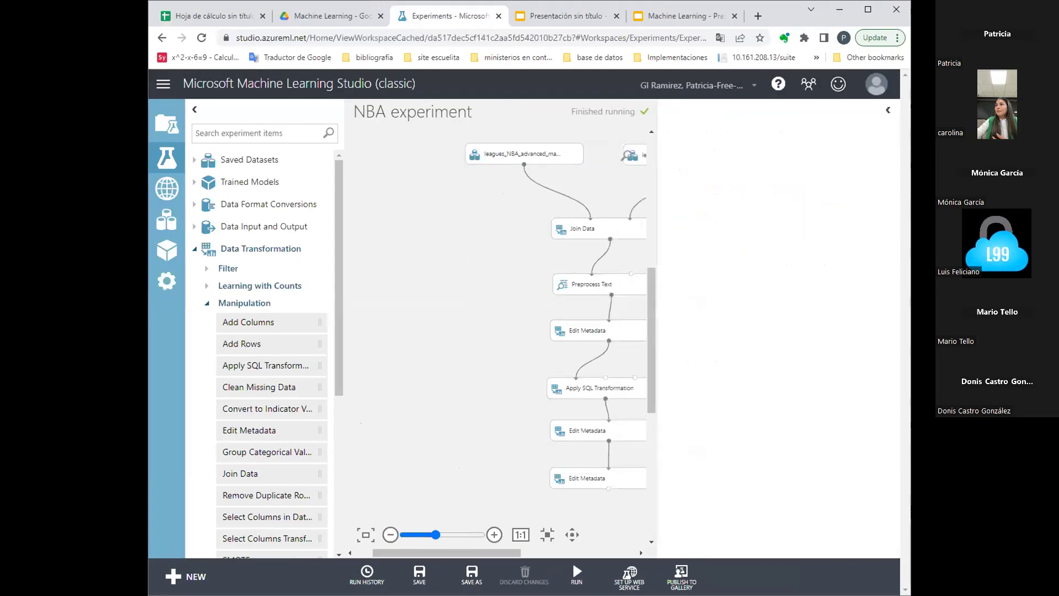